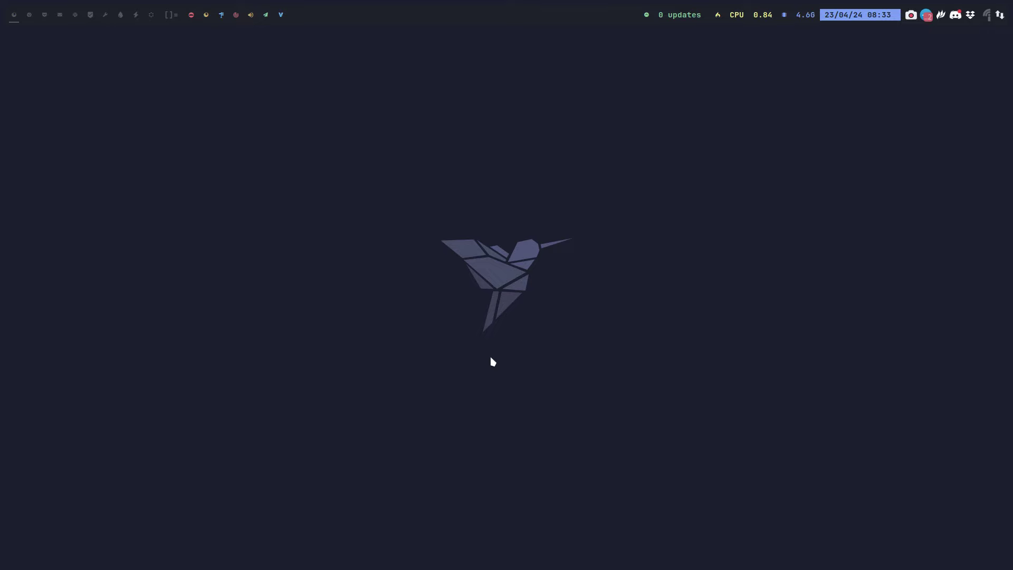
Open a terminal and run the get-chadwm install script
key("super+Return")
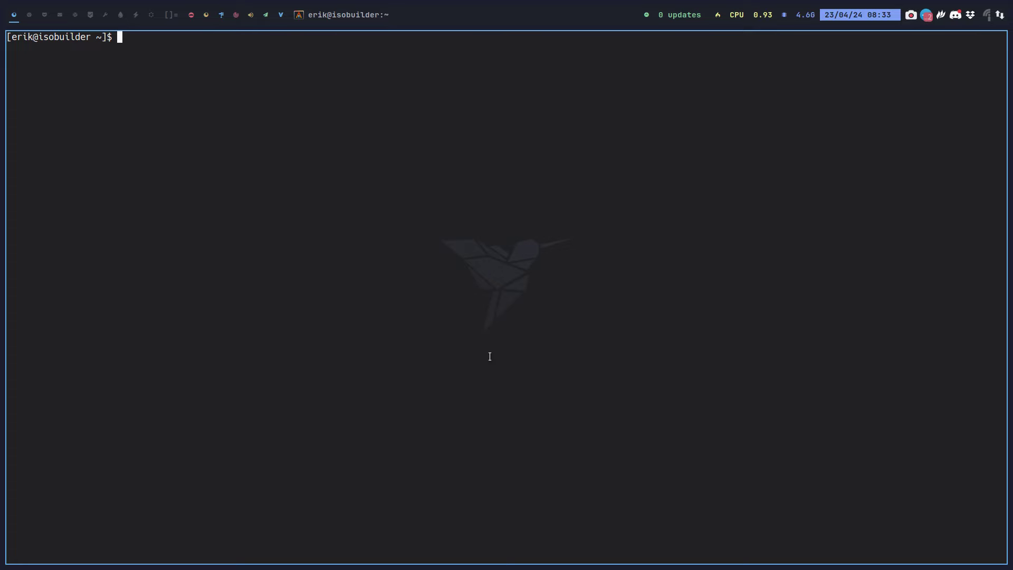
type("get-chadwm")
key("Return")
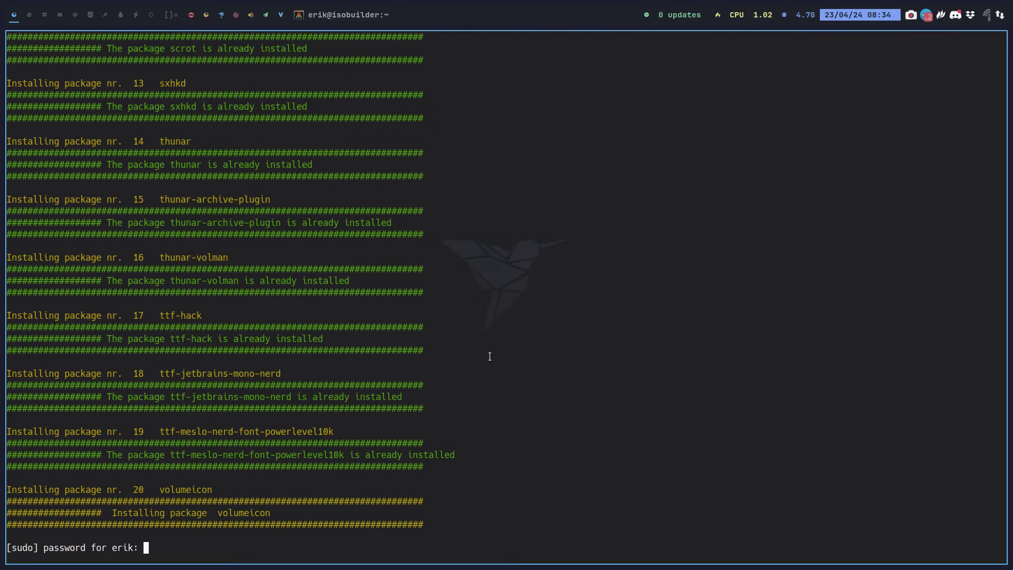
Enter the sudo password, interrupt the script after volumeicon installs, and close the terminal
scroll(475, 357, "up", 20)
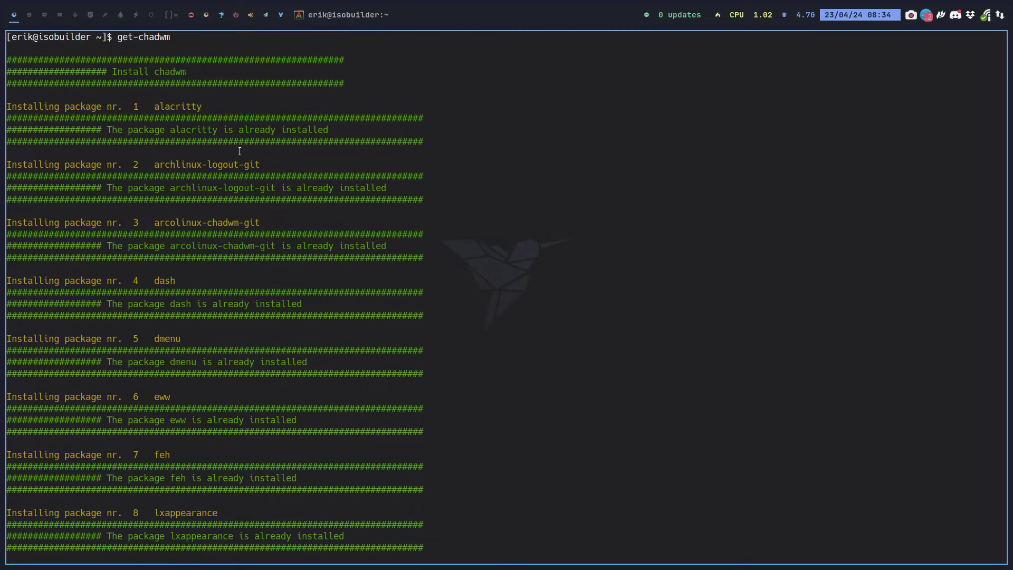
scroll(180, 110, "down", 1)
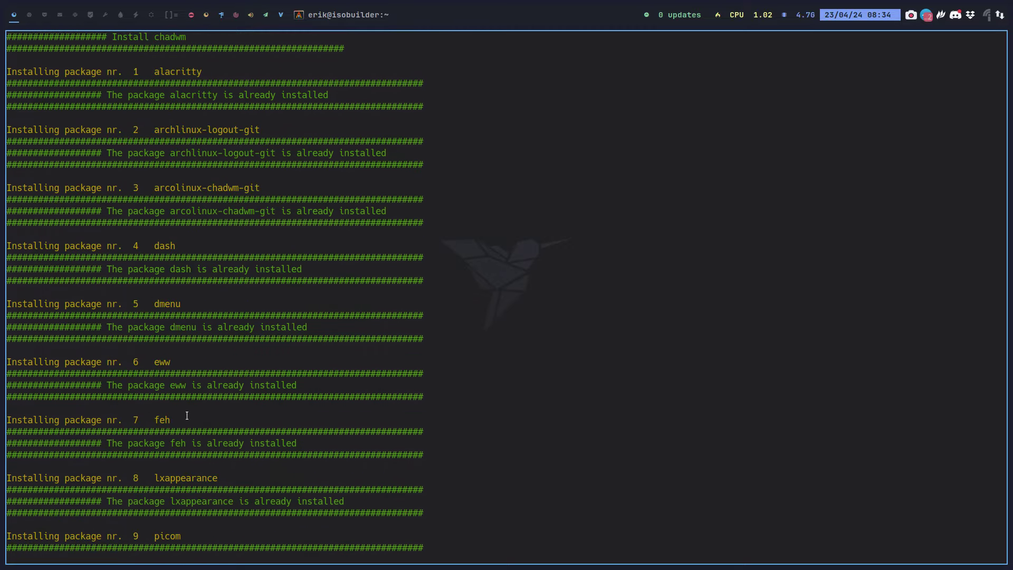
scroll(205, 443, "down", 20)
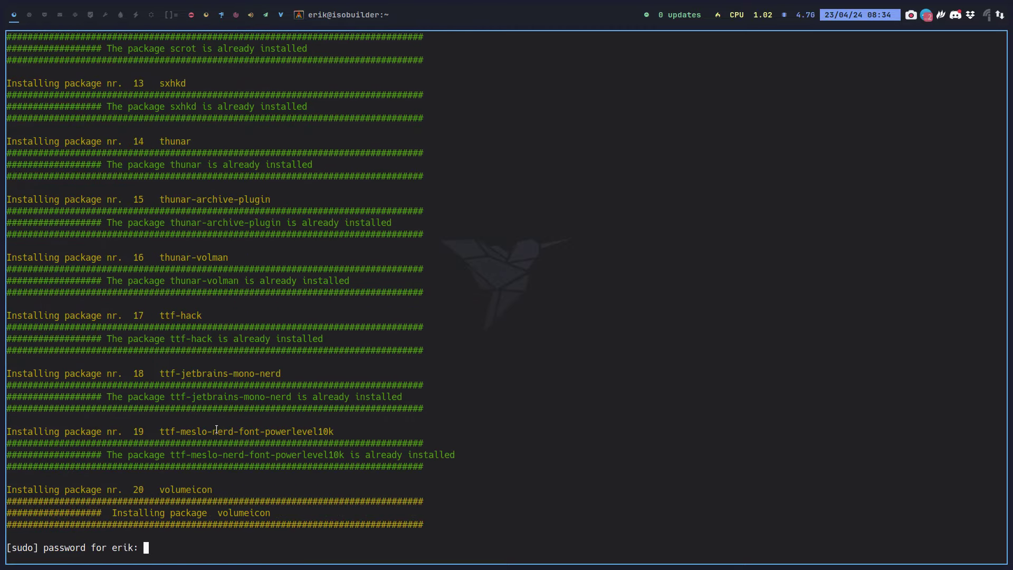
key("Return")
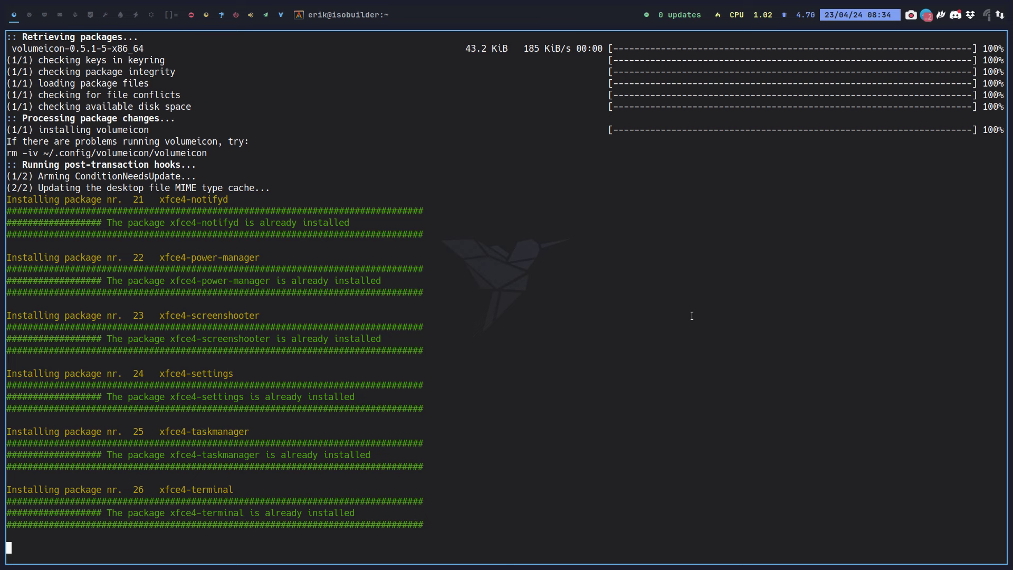
key("ctrl+c")
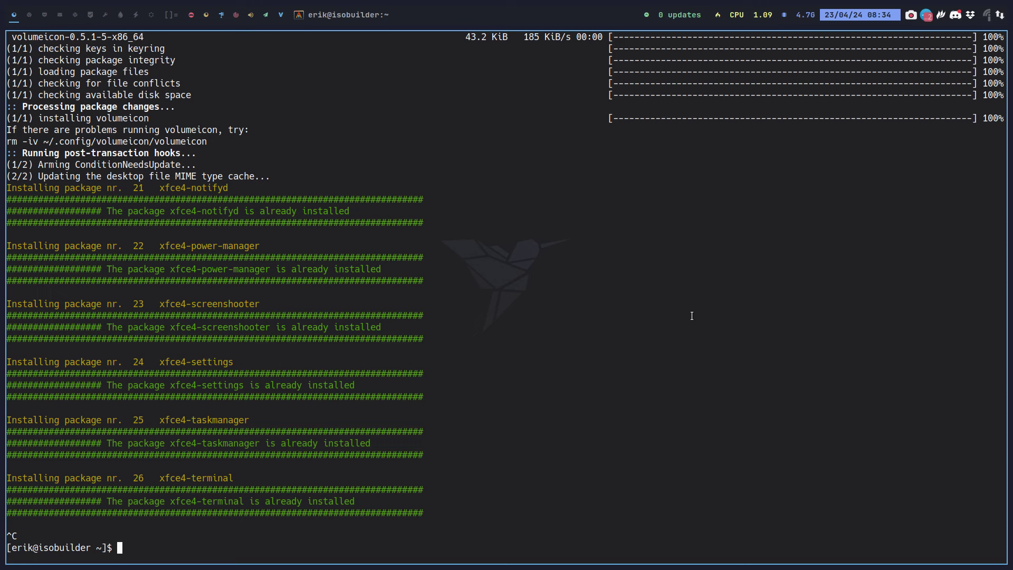
key("super+q")
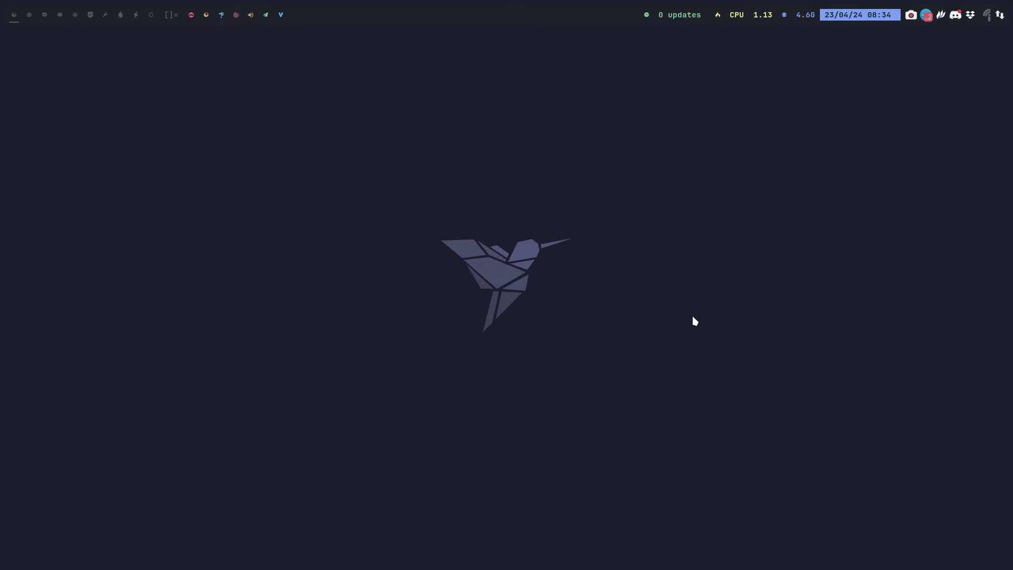
Open the file manager and navigate to the ARCOLINUXD/arco-plasma folder
key("super+shift+Return")
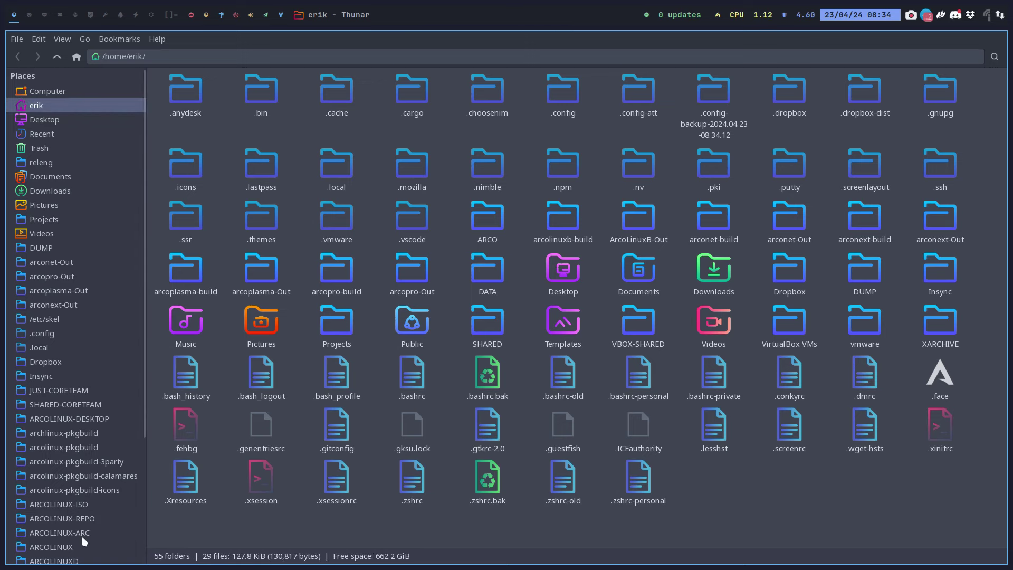
scroll(106, 520, "down", 2)
left_click(77, 511)
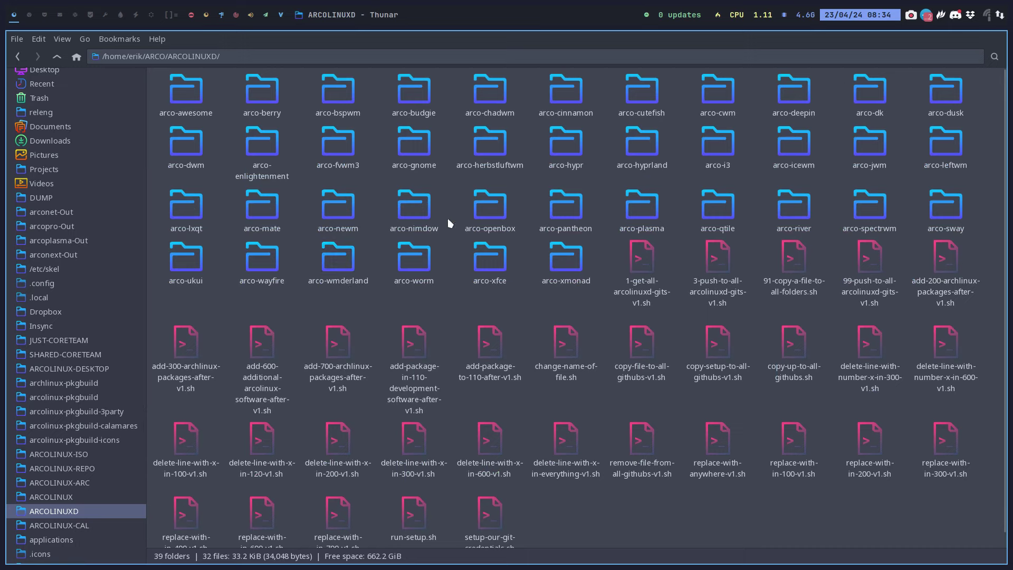
left_click(649, 211)
double_click(649, 212)
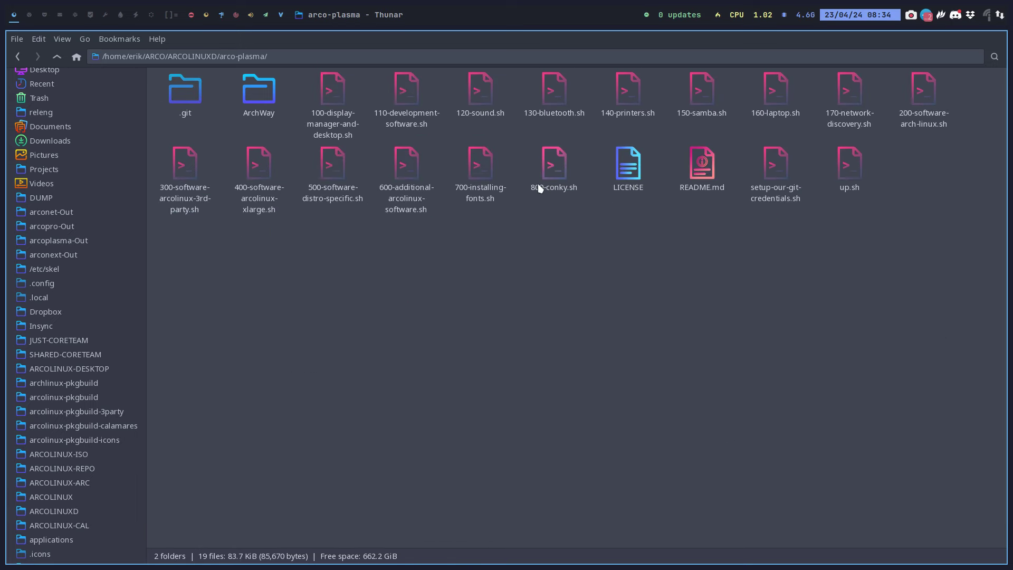
left_click(336, 90)
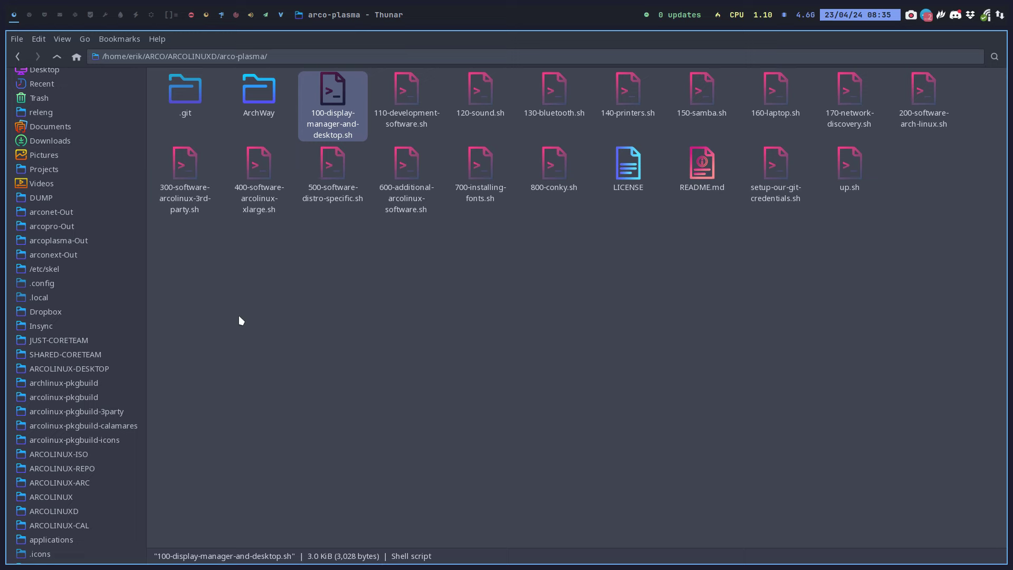
left_click(56, 54)
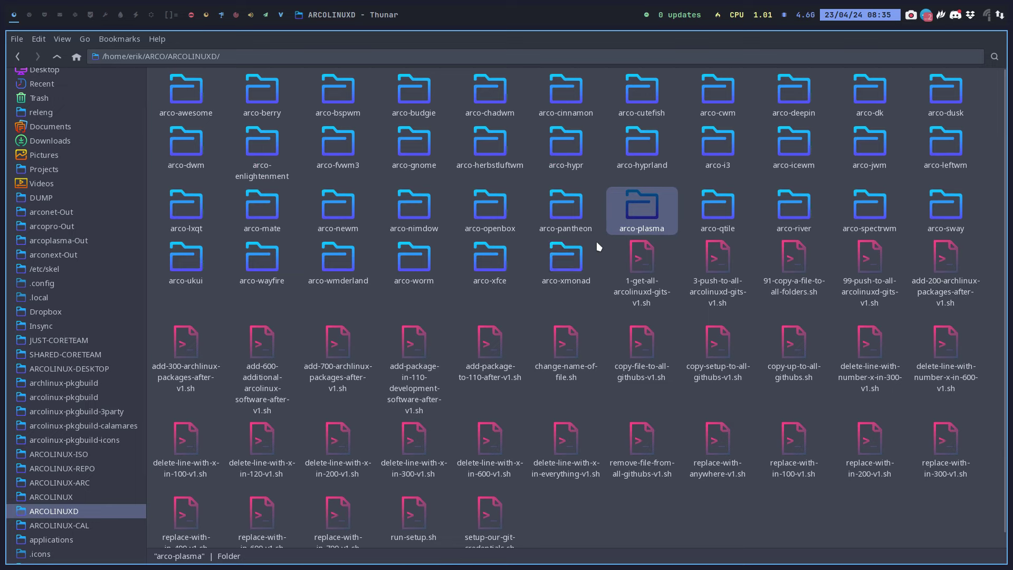
double_click(640, 210)
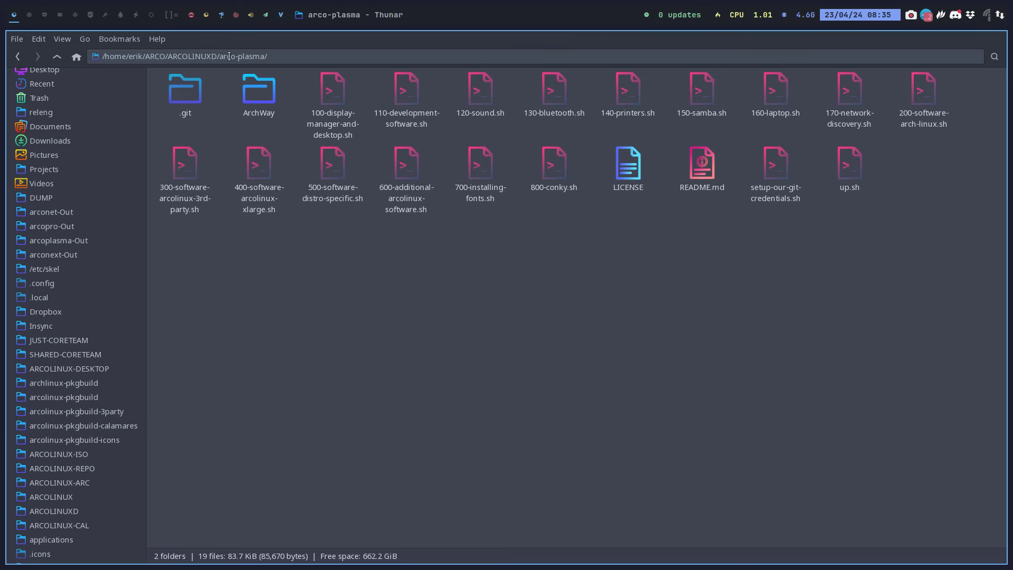
Open 100-display-manager-and-desktop.sh in Sublime Text, read to its end, then show ARCOLINUX in Thunar
double_click(327, 88)
scroll(262, 290, "down", 1)
scroll(262, 291, "down", 13)
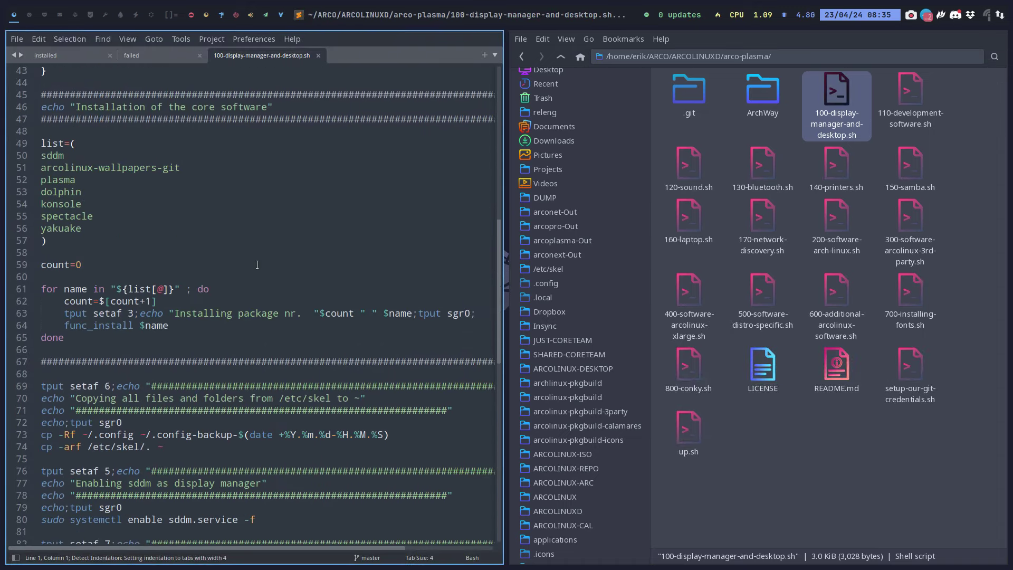
scroll(256, 264, "down", 4)
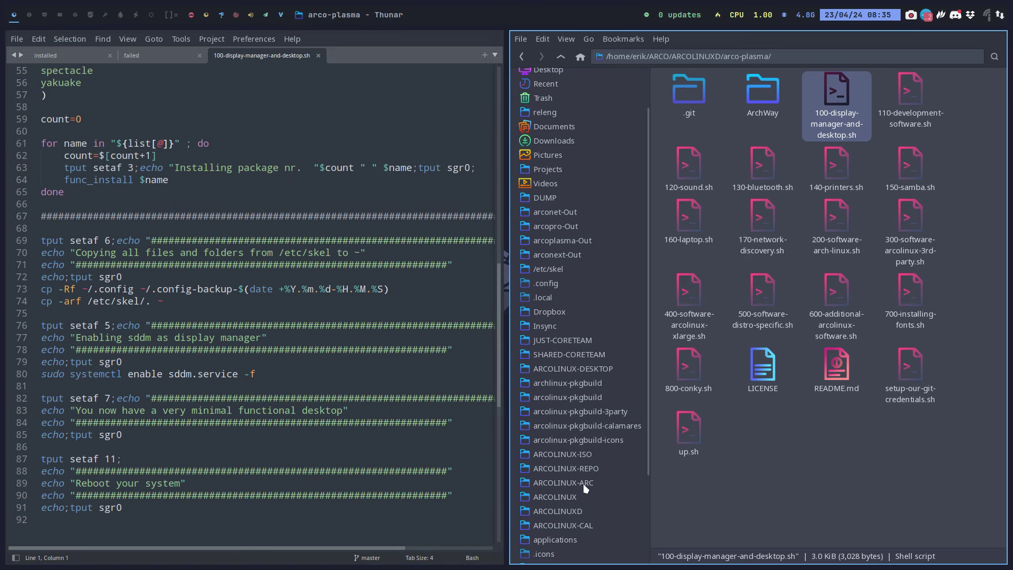
left_click(580, 496)
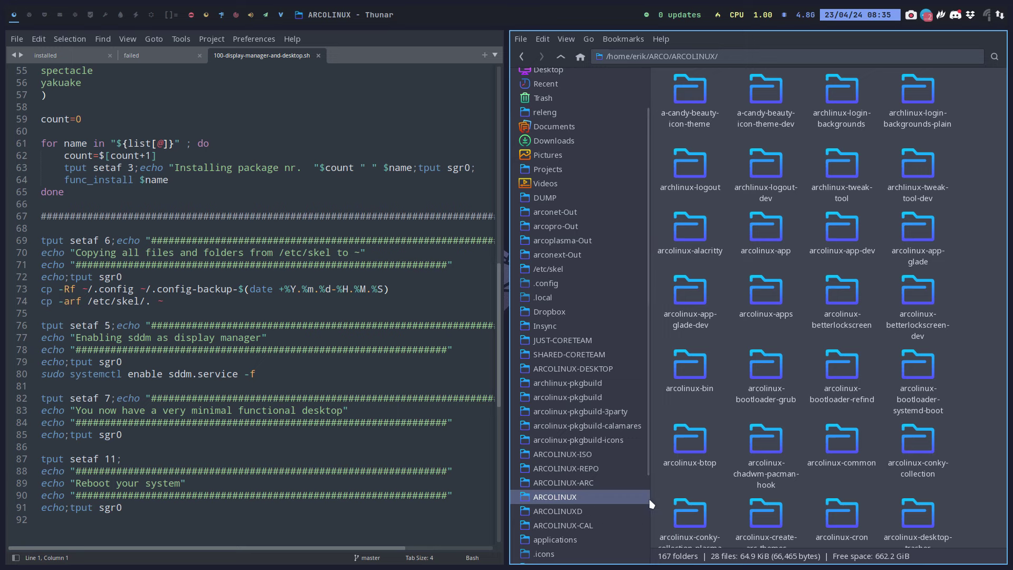
Go to ARCOLINUX-CAL/arconet-calamares-config/calamares/modules and select netinstall-desktop.yaml
scroll(607, 510, "down", 1)
left_click(591, 478)
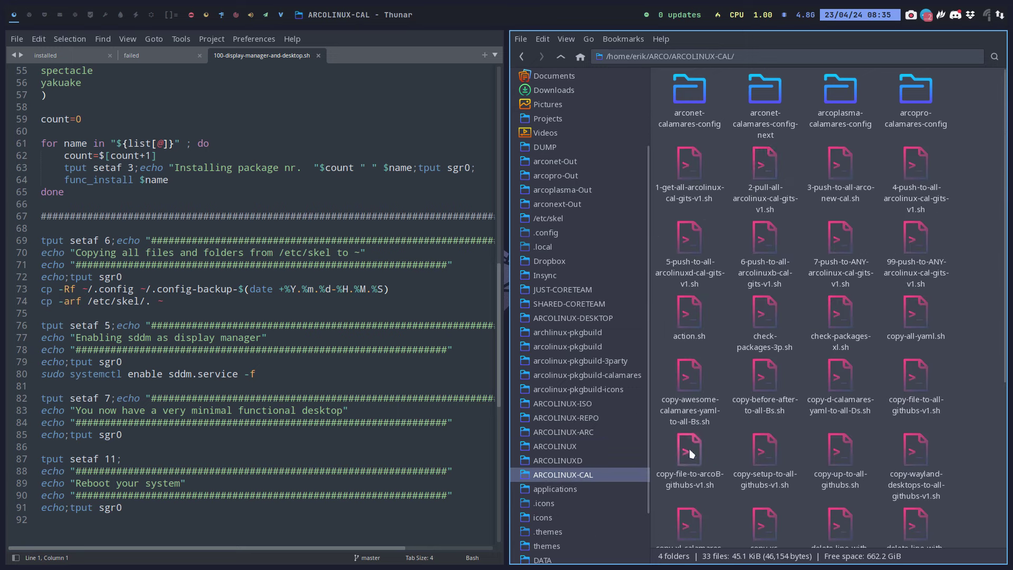
double_click(688, 87)
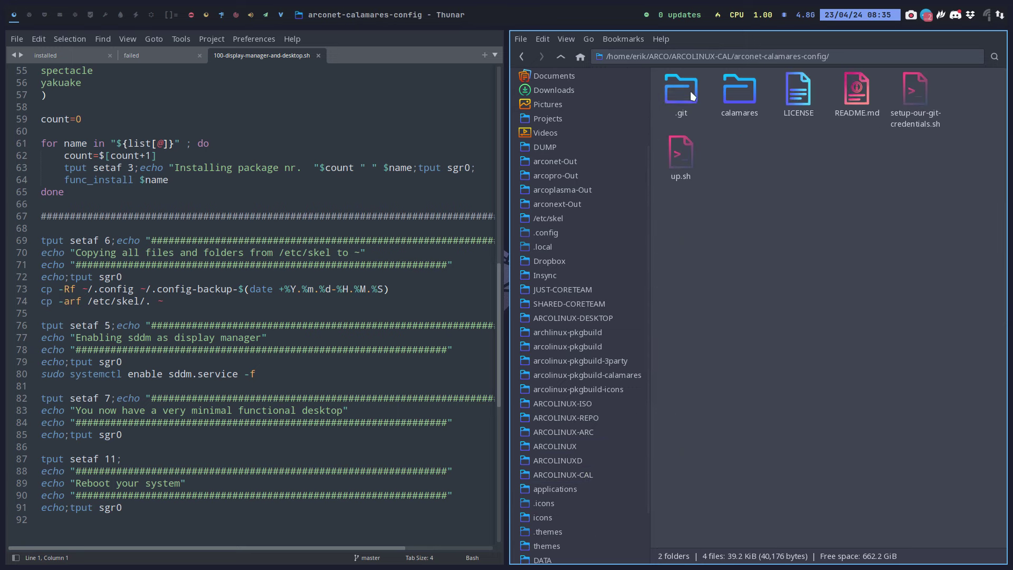
double_click(726, 93)
double_click(737, 95)
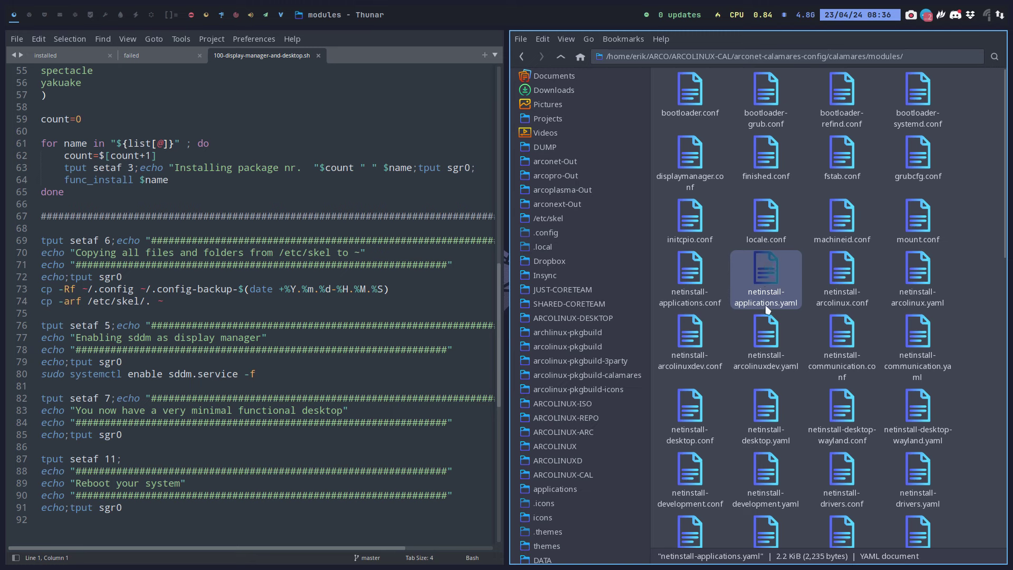
left_click(768, 415)
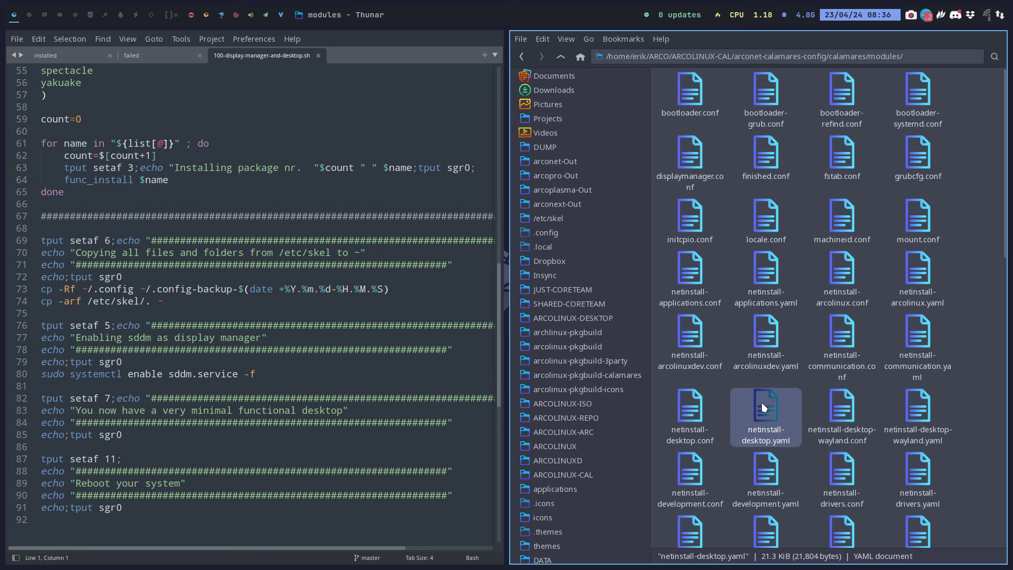
Open netinstall-desktop.yaml, find 'plasma', and copy the Plasma minimal package list
double_click(761, 401)
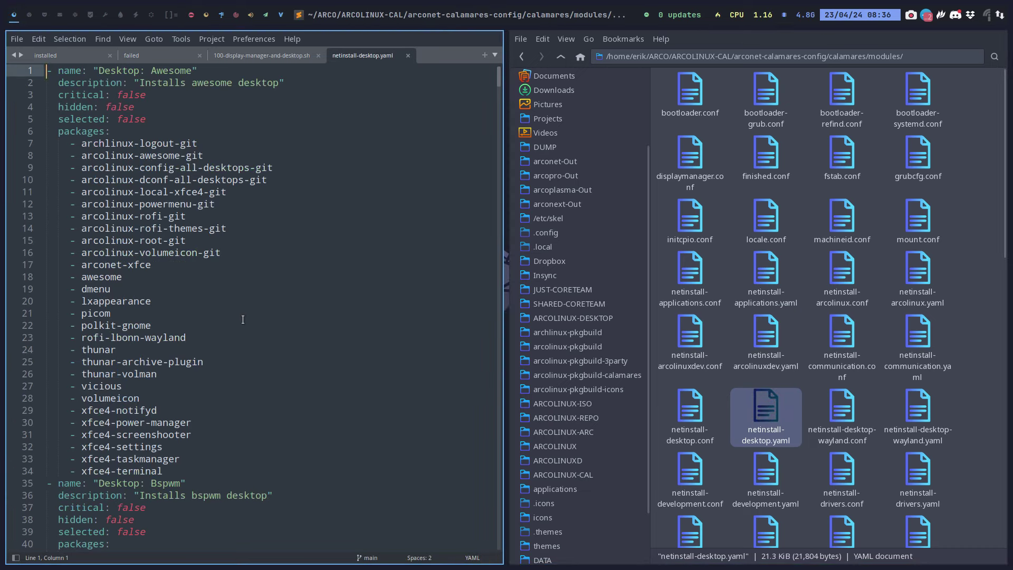
key("ctrl+f")
type("plasma")
scroll(115, 374, "down", 7)
scroll(121, 391, "down", 2)
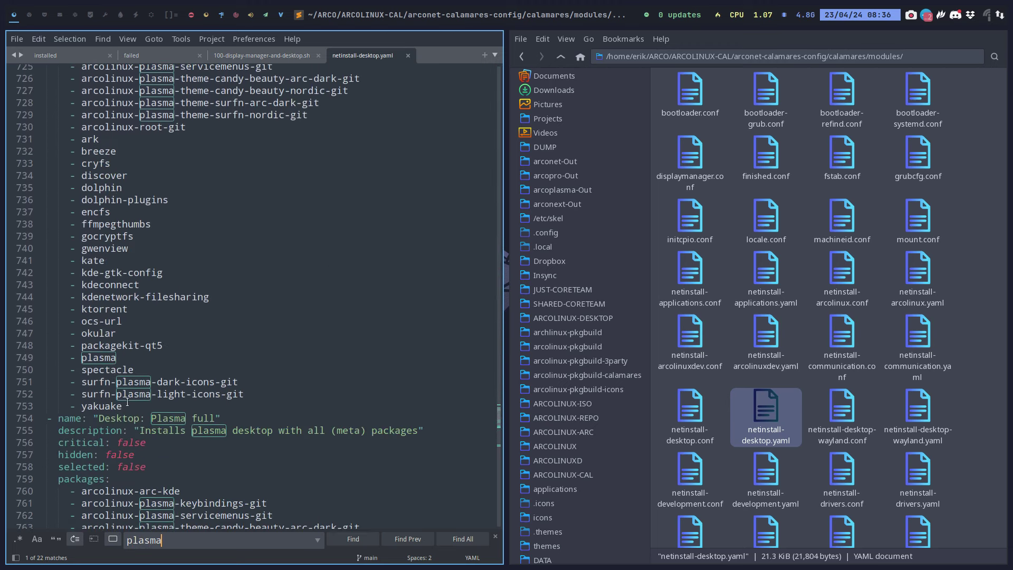
left_click_drag(127, 402, 40, 189)
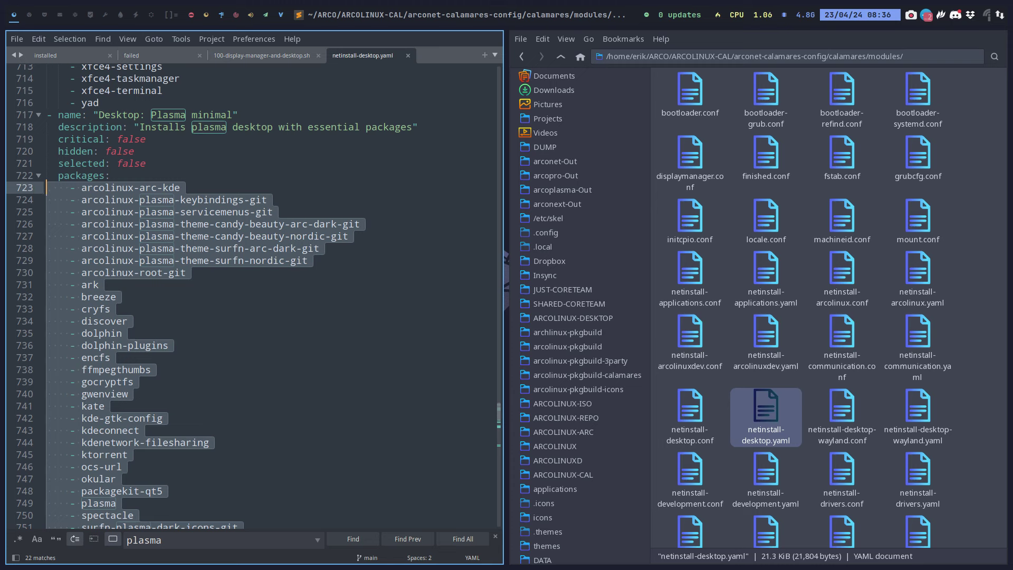
key("ctrl+c")
Select the sddm-to-yakuake package lines 50–56 in 100-display-manager-and-desktop.sh
left_click(263, 55)
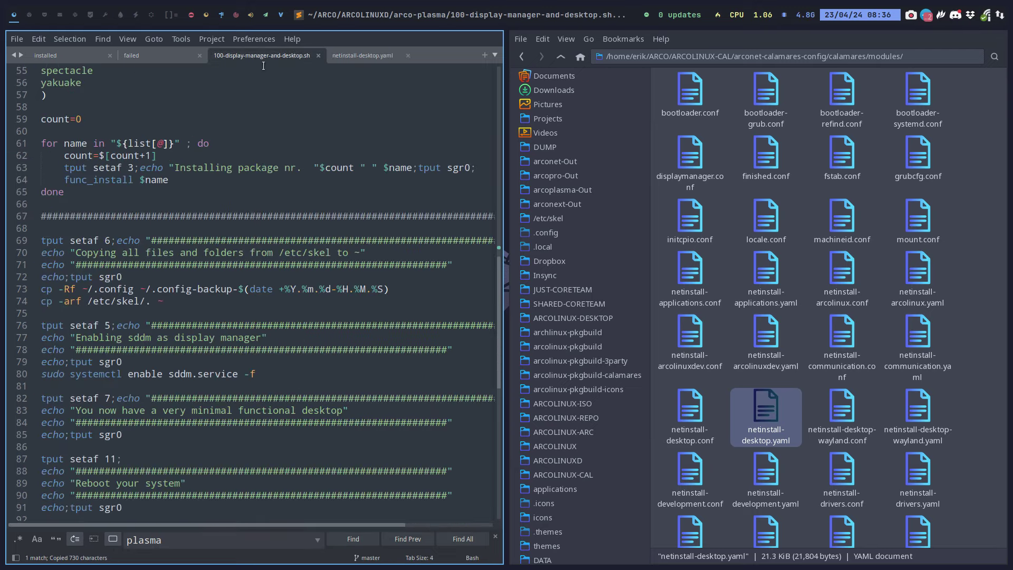
scroll(93, 359, "up", 7)
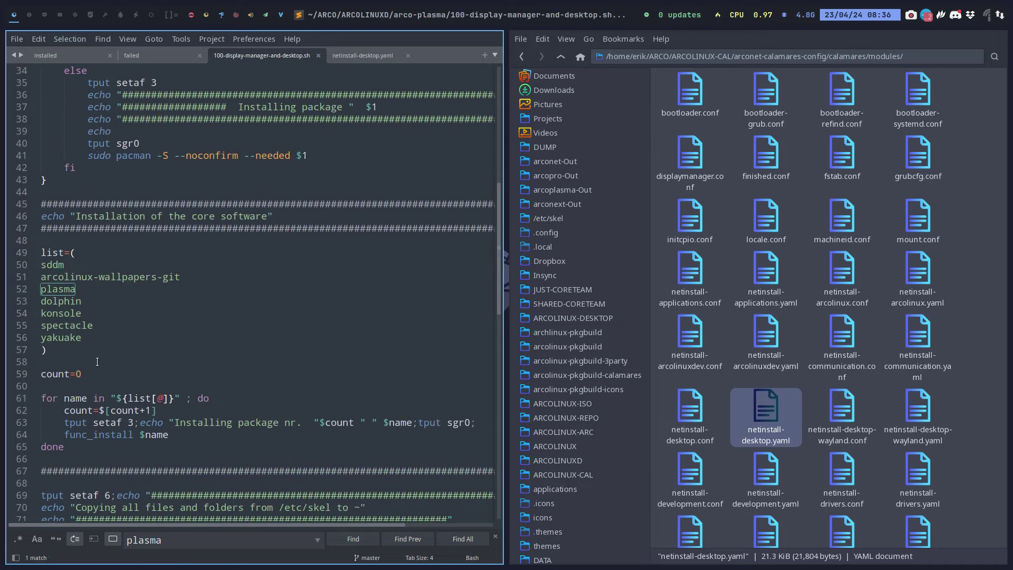
left_click_drag(91, 334, 34, 278)
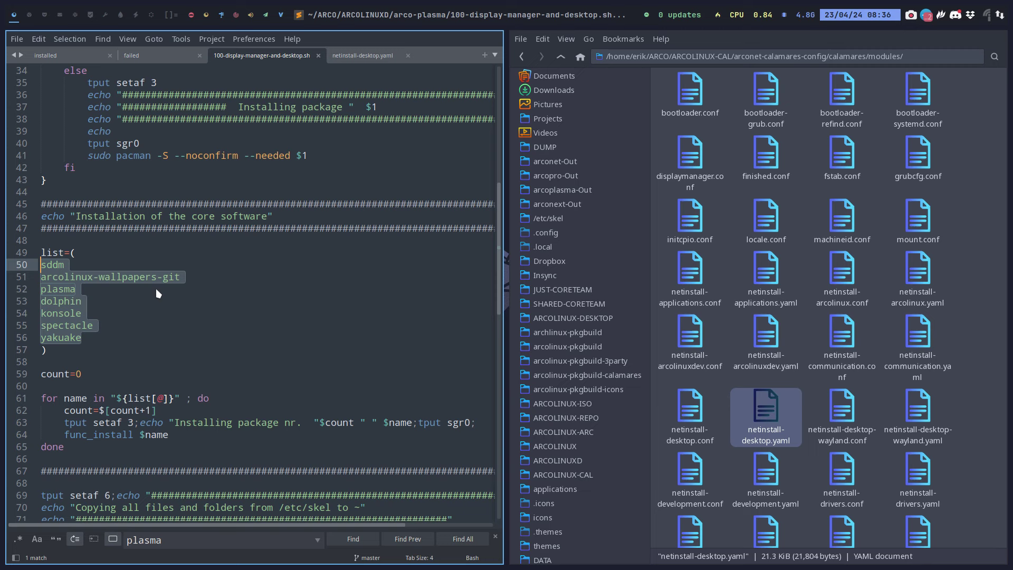
Navigate Thunar back to the arco-plasma folder and select the display-manager script
left_click(521, 57)
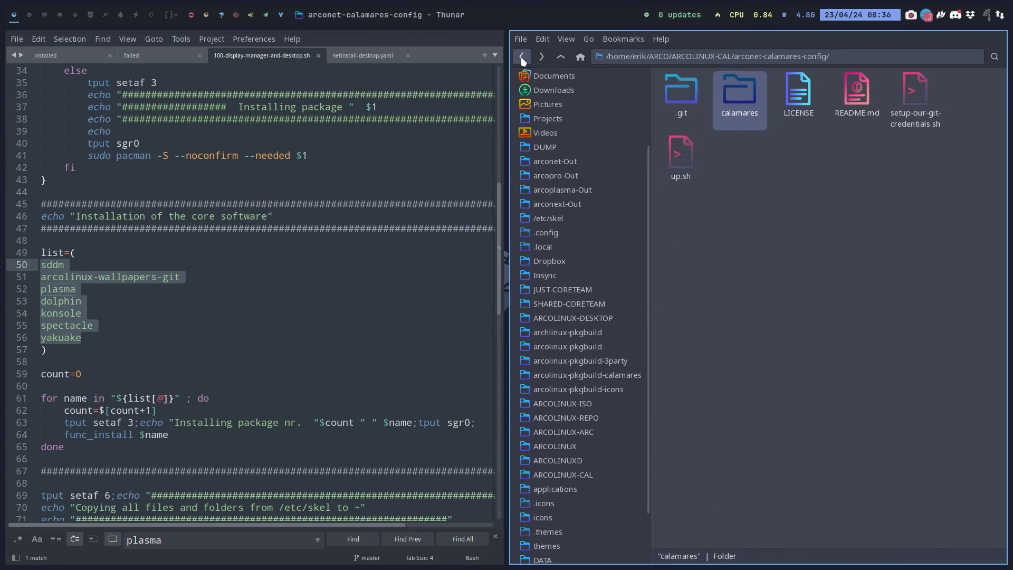
left_click(522, 57)
left_click(522, 56)
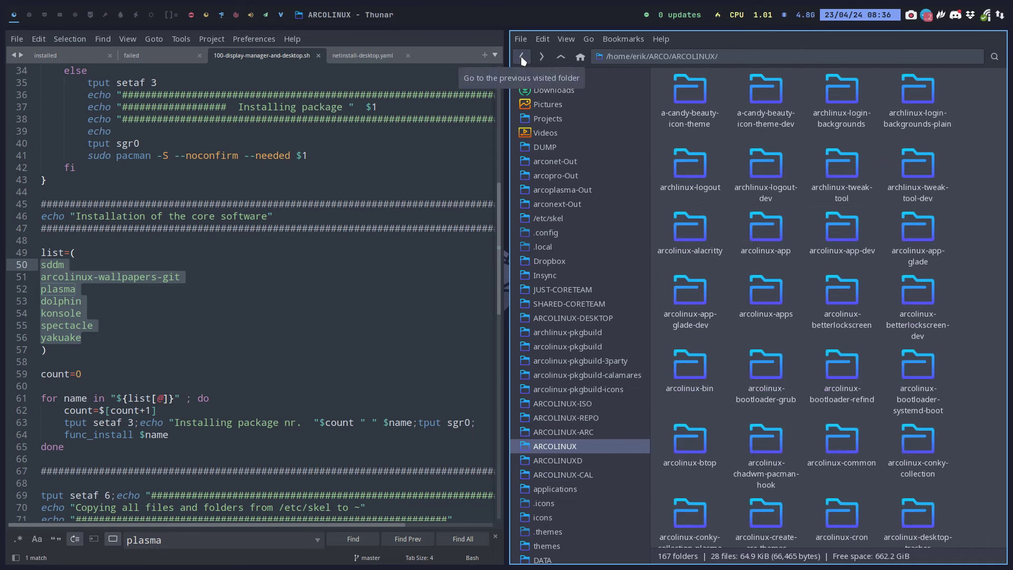
left_click(521, 56)
left_click(522, 57)
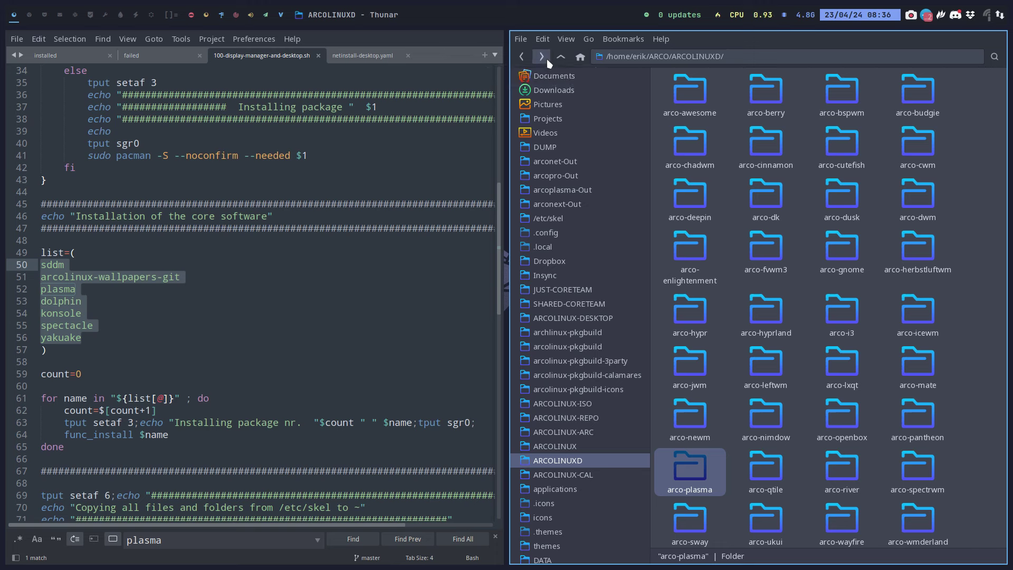
left_click(543, 57)
left_click(845, 87)
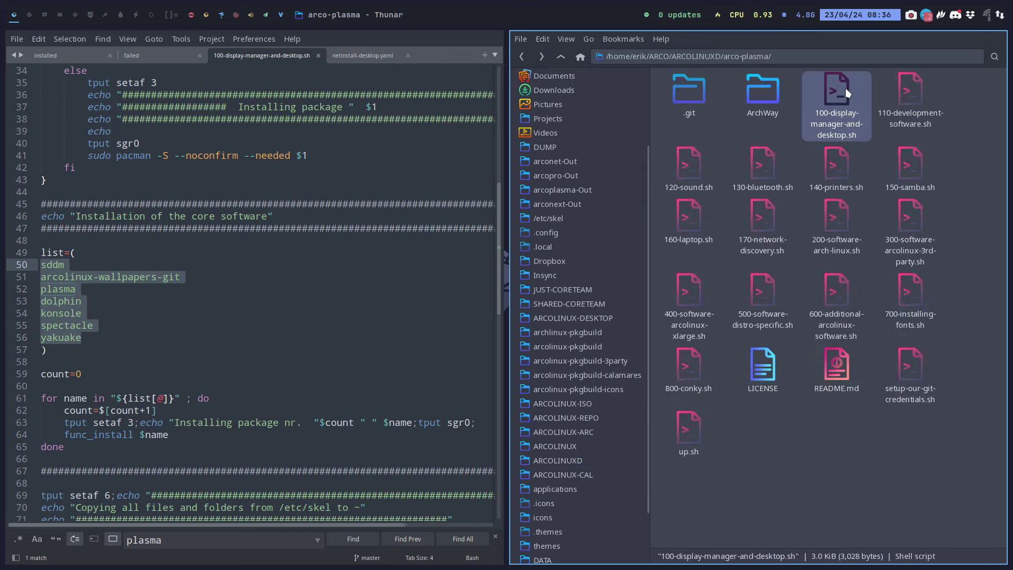
Duplicate the script and rename the copy to 100-display-manager-and-desktop-bare.sh
key("ctrl+c")
key("ctrl+v")
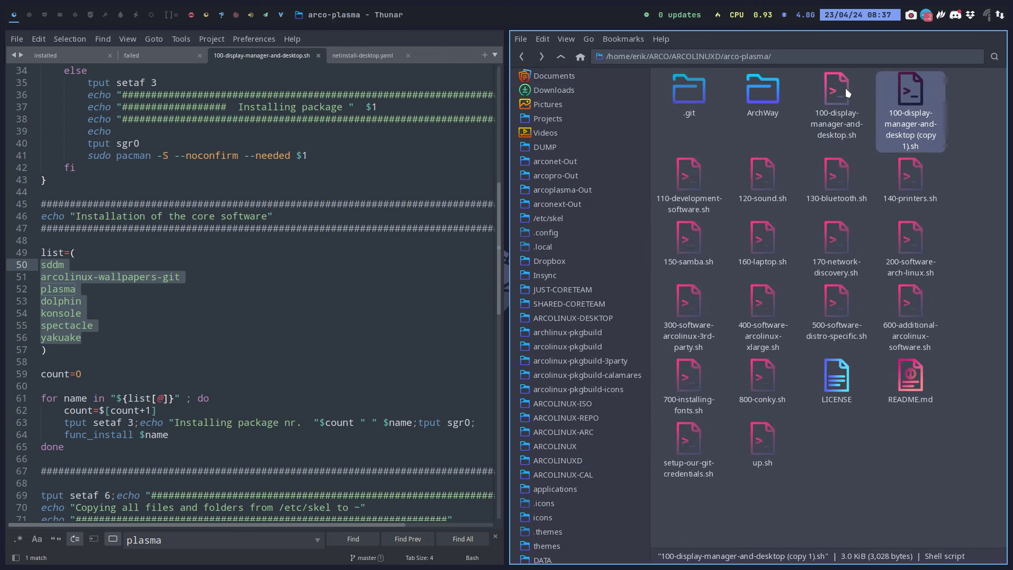
key("F2")
key("Right")
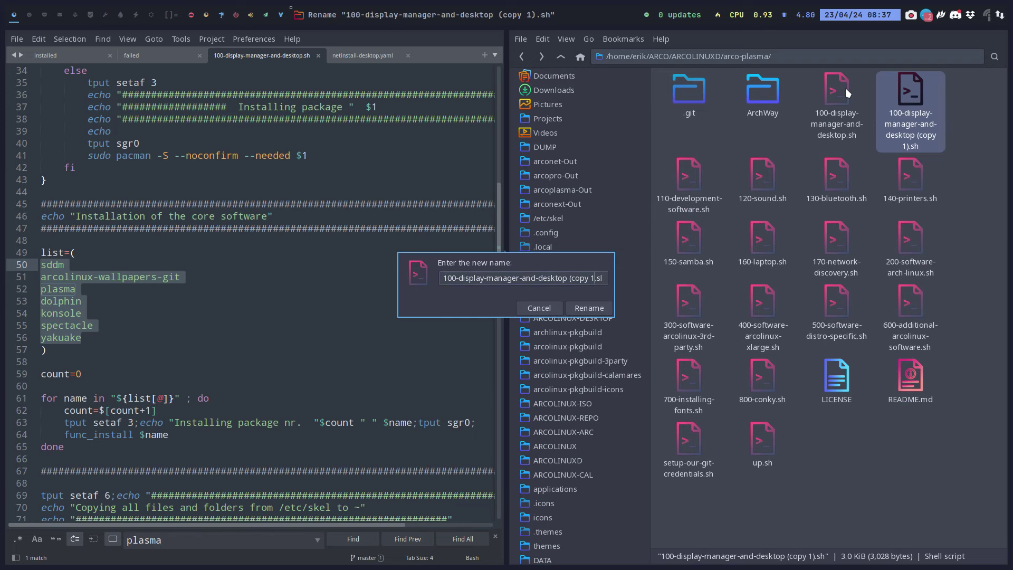
key("BackSpace")
key("BackSpace")
key("BackSpace")
key("BackSpace")
key("BackSpace")
key("BackSpace")
key("BackSpace")
key("BackSpace")
type("-bare")
key("Return")
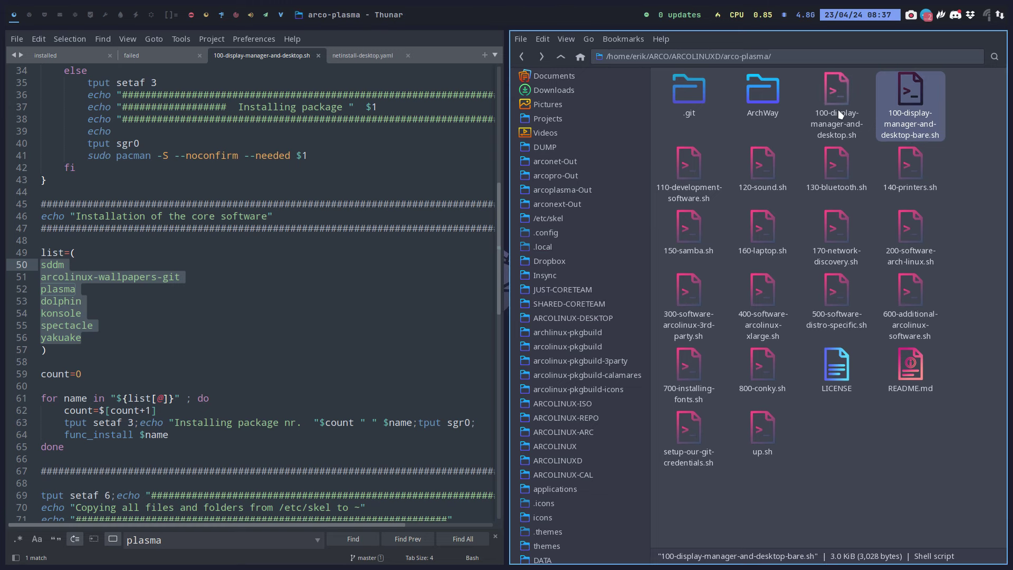
left_click(839, 112)
left_click(901, 113)
Replace the script's package list with the Plasma minimal packages from netinstall-desktop.yaml
left_click(832, 115)
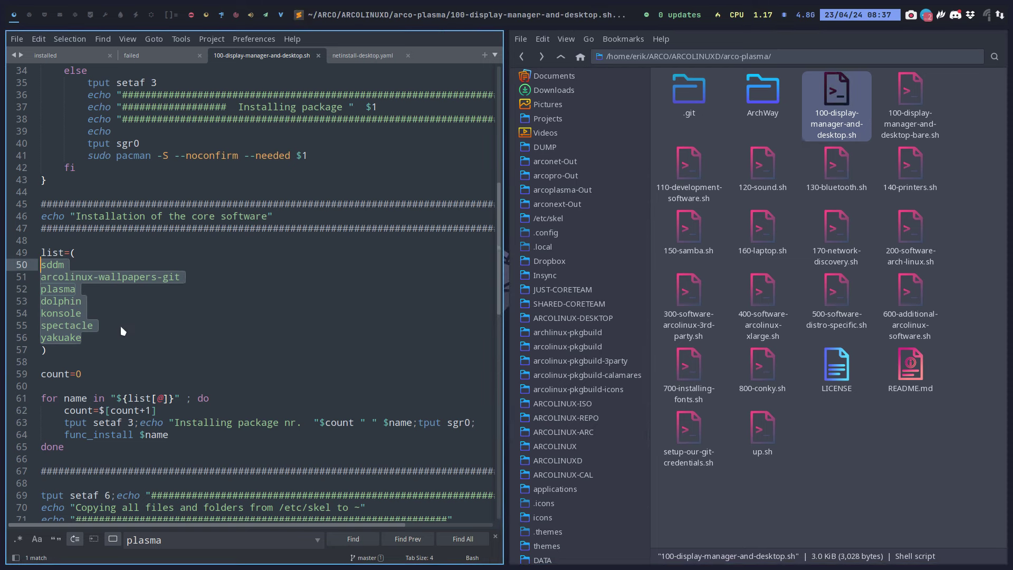
key("ctrl+v")
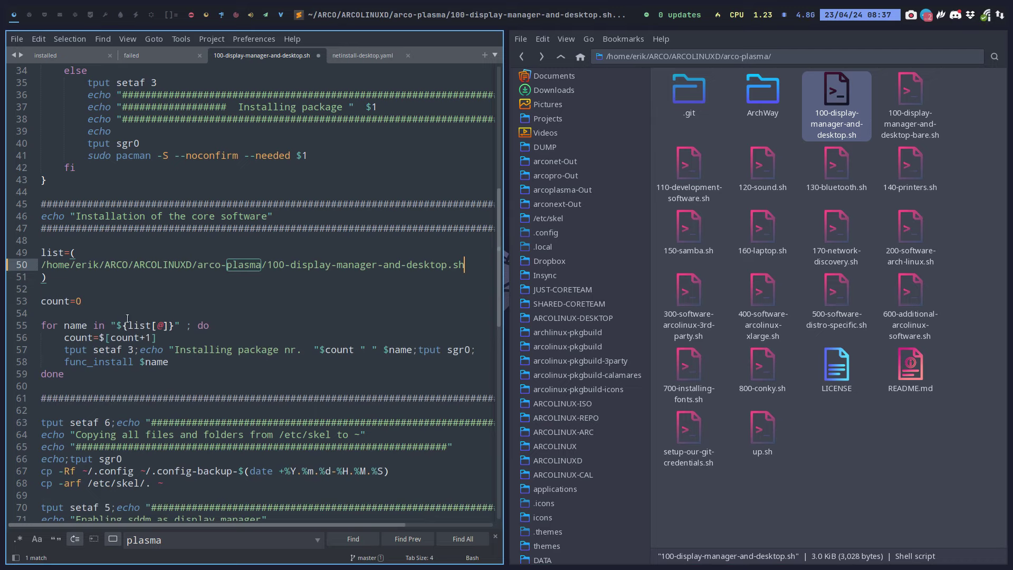
left_click(363, 56)
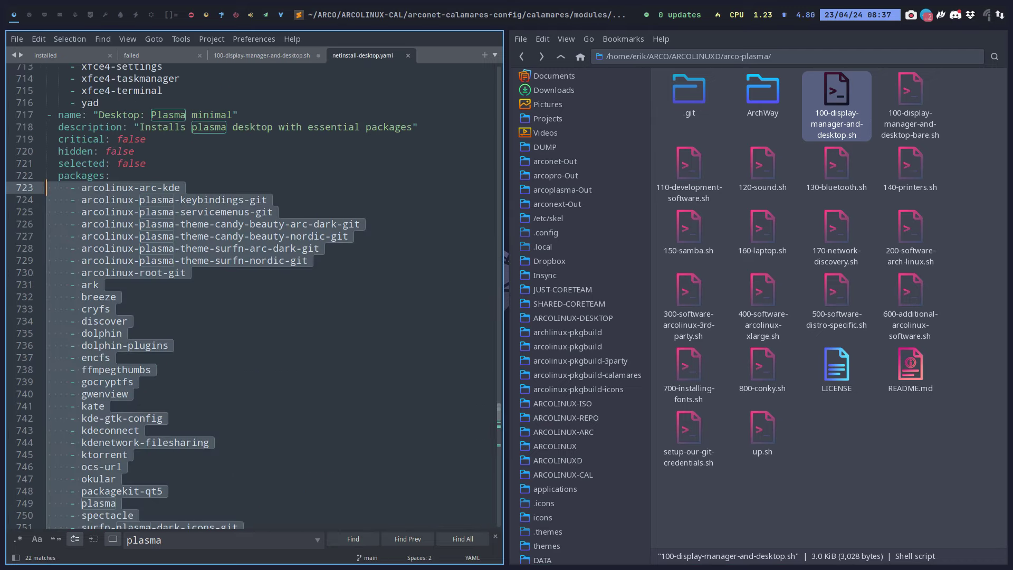
key("ctrl+c")
left_click(262, 56)
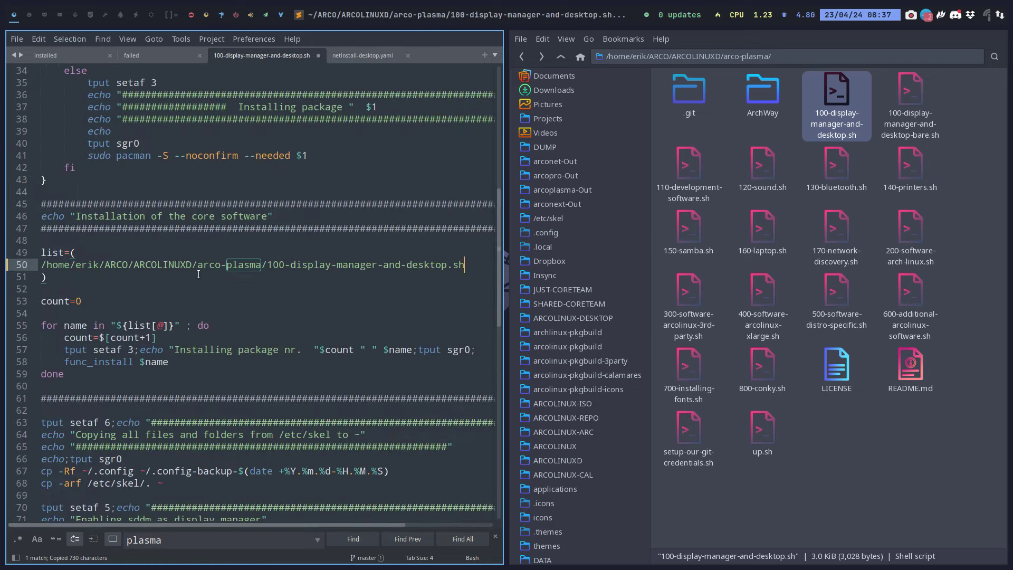
key("ctrl+shift+Left")
key("ctrl+shift+Left")
key("ctrl+shift+Left")
key("ctrl+shift+Left")
key("ctrl+shift+Left")
key("ctrl+shift+Left")
key("ctrl+shift+Left")
key("ctrl+shift+Left")
key("ctrl+shift+Left")
key("ctrl+shift+Left")
key("ctrl+shift+Left")
key("ctrl+shift+Left")
key("ctrl+shift+Left")
key("ctrl+shift+Left")
key("ctrl+shift+Left")
key("ctrl+shift+Left")
key("ctrl+shift+Left")
key("ctrl+shift+Left")
key("ctrl+shift+Left")
key("ctrl+shift+Left")
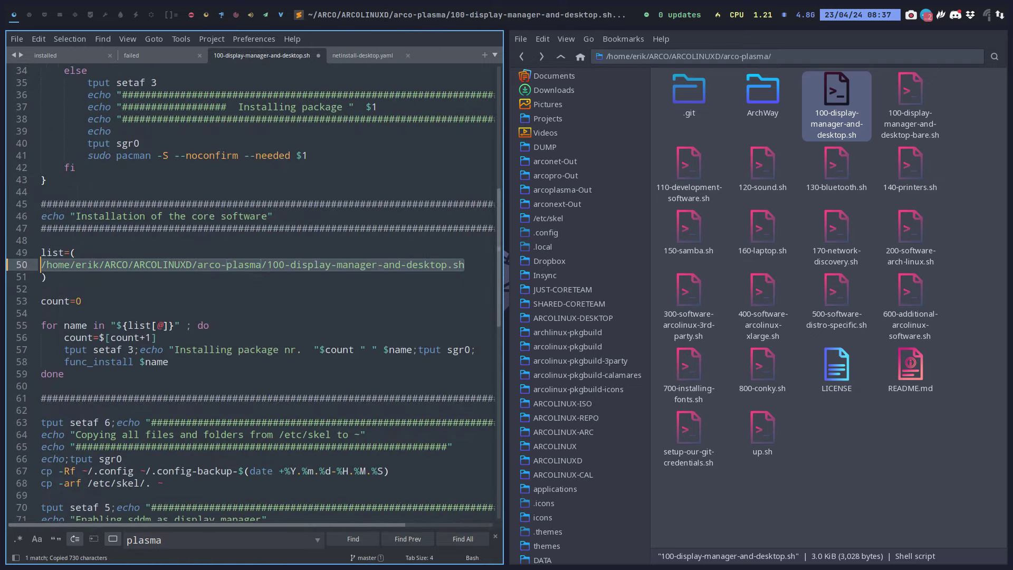
key("ctrl+v")
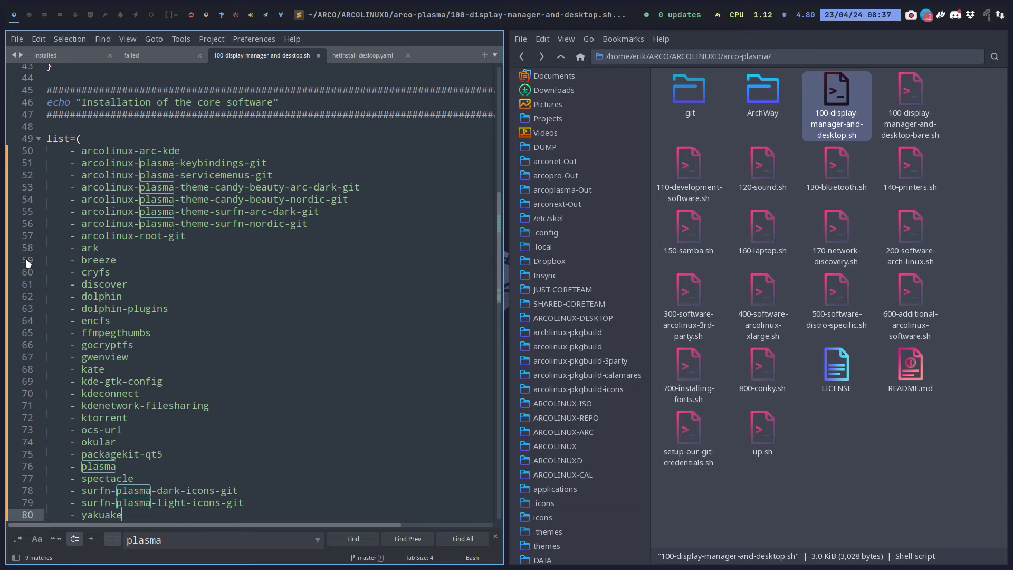
Strip the '- ' prefixes from every package line with a column selection and save
scroll(101, 279, "down", 4)
scroll(97, 248, "up", 4)
left_click_drag(82, 151, 80, 79)
scroll(206, 345, "up", 10)
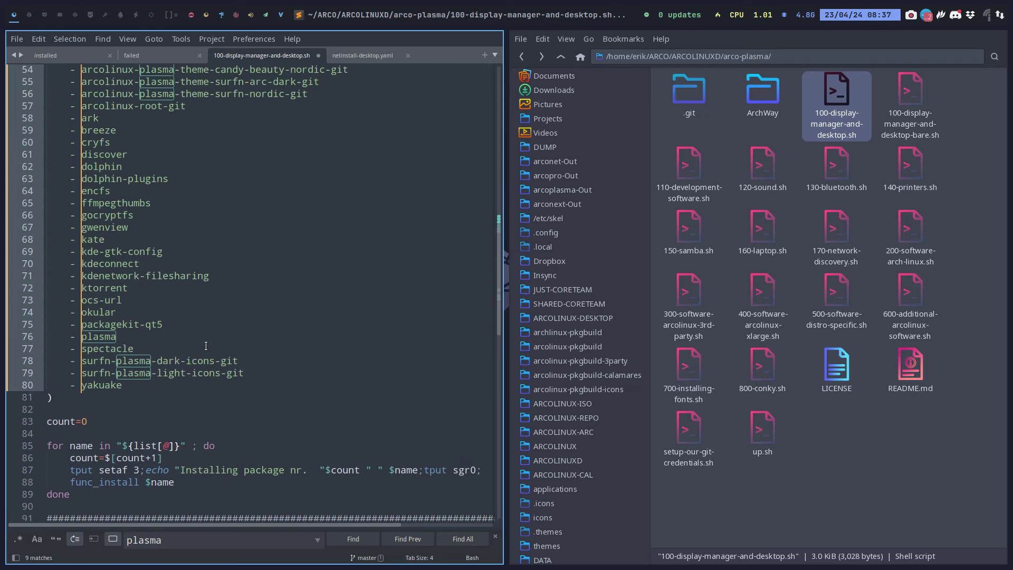
scroll(206, 346, "up", 1)
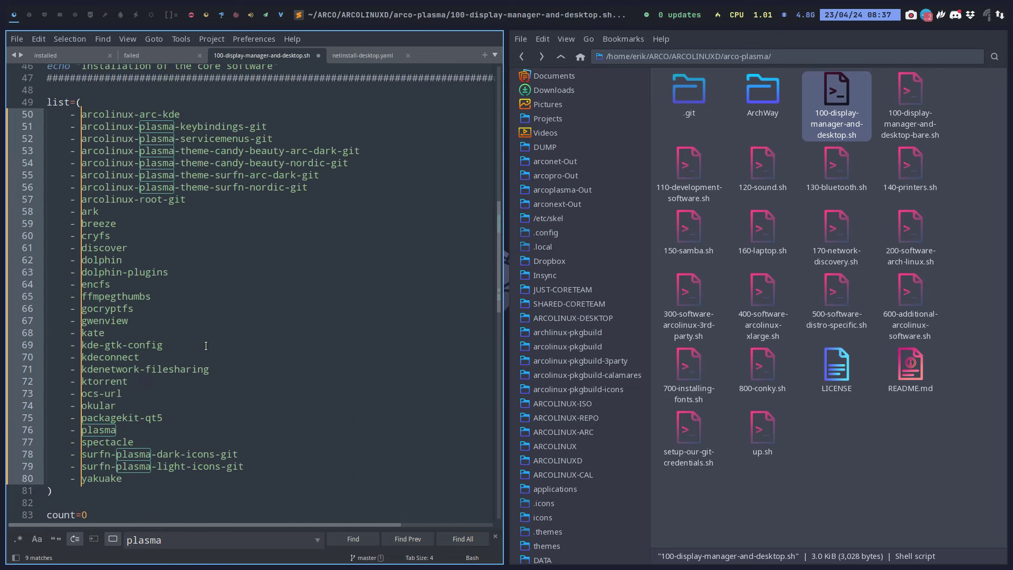
key("BackSpace")
key("BackSpace")
key("BackSpace")
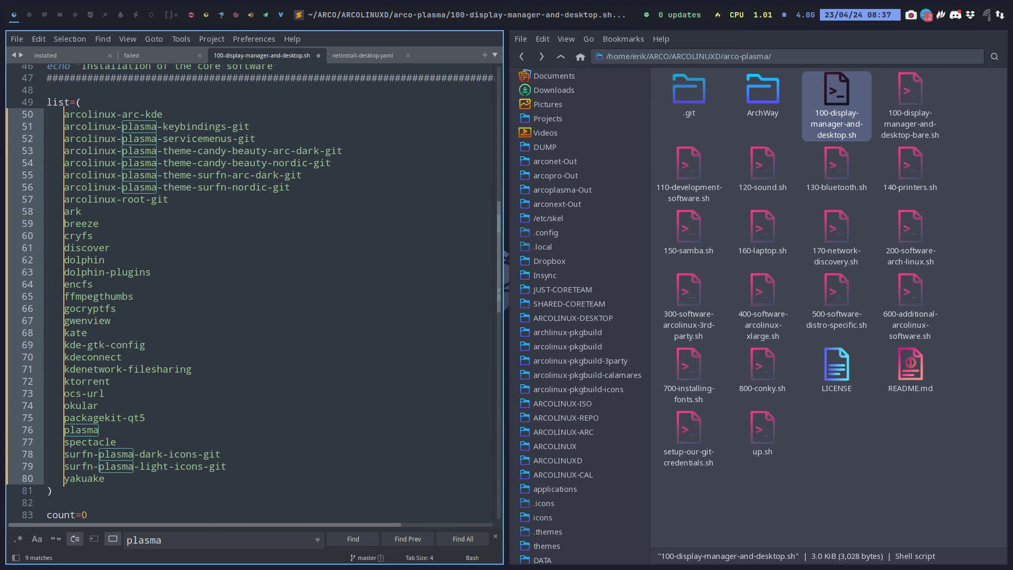
key("BackSpace")
key("BackSpace")
key("BackSpace")
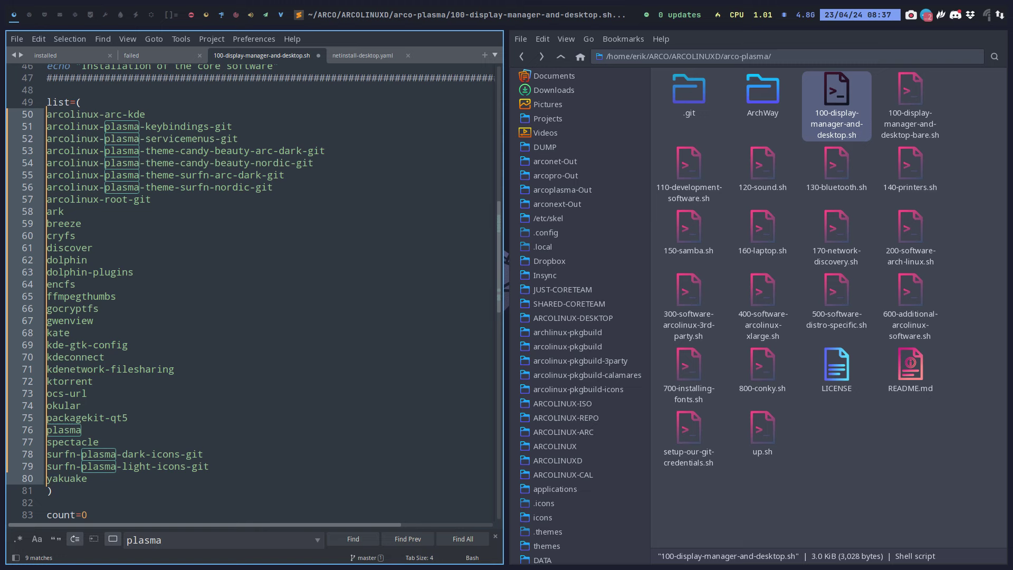
key("ctrl+s")
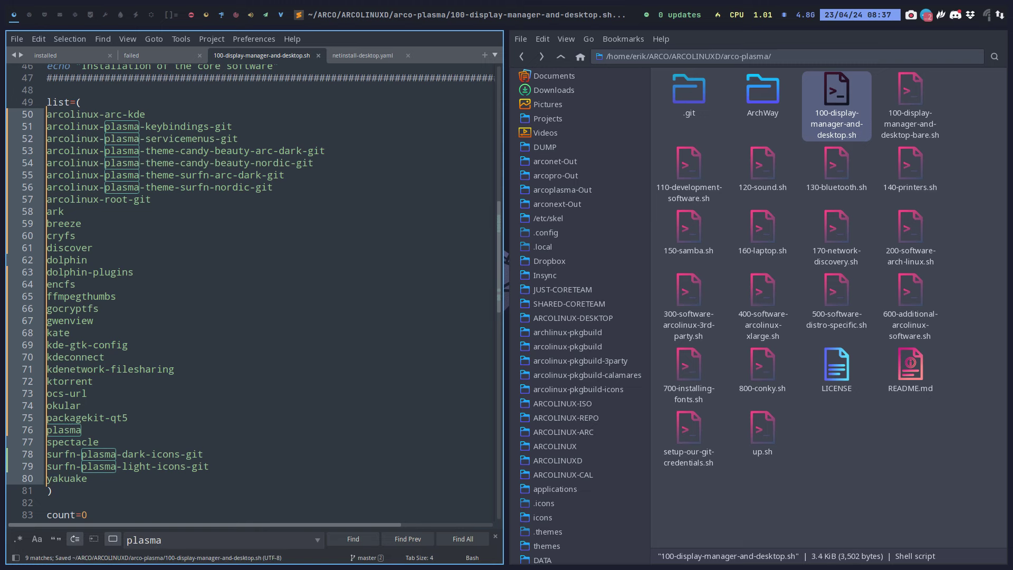
Close Sublime Text and run ./up.sh in a terminal opened in arco-plasma
key("super+q")
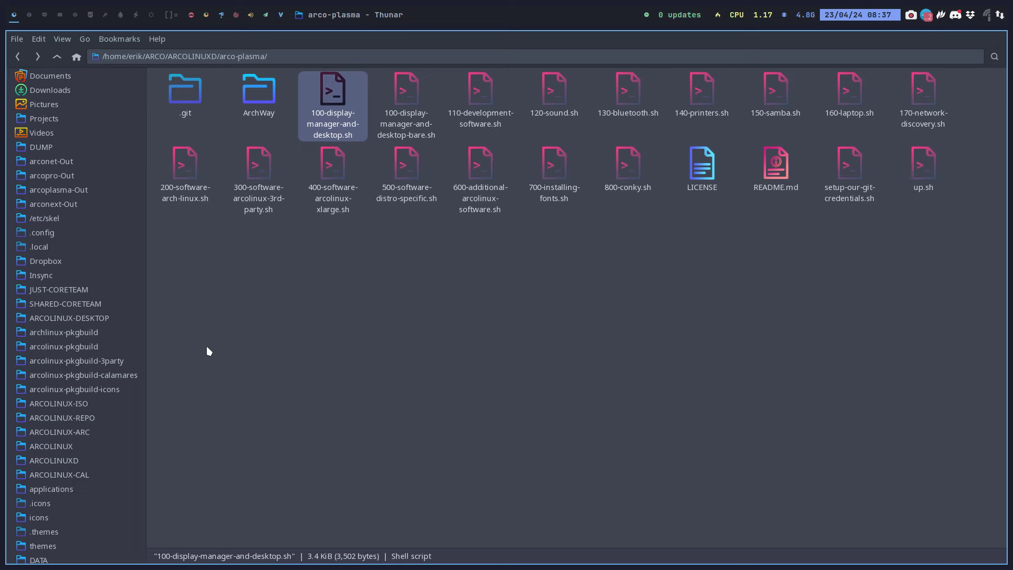
right_click(389, 317)
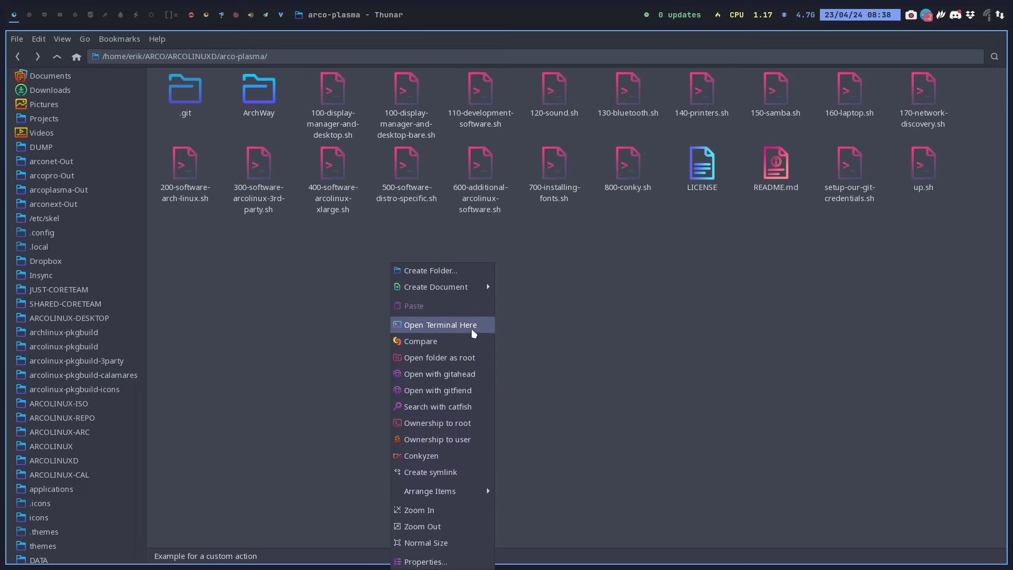
left_click(471, 328)
type("./up.sh")
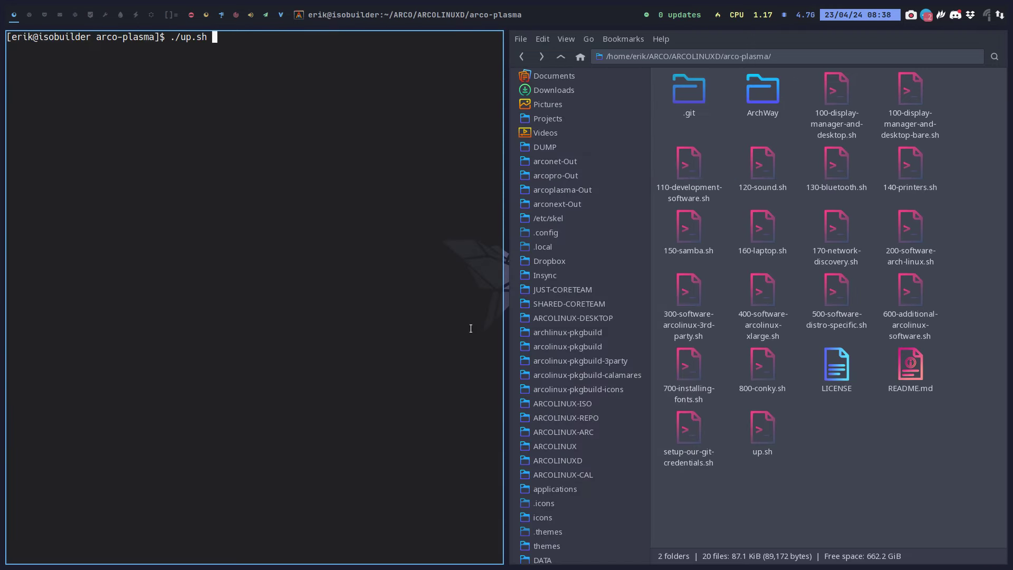
key("Return")
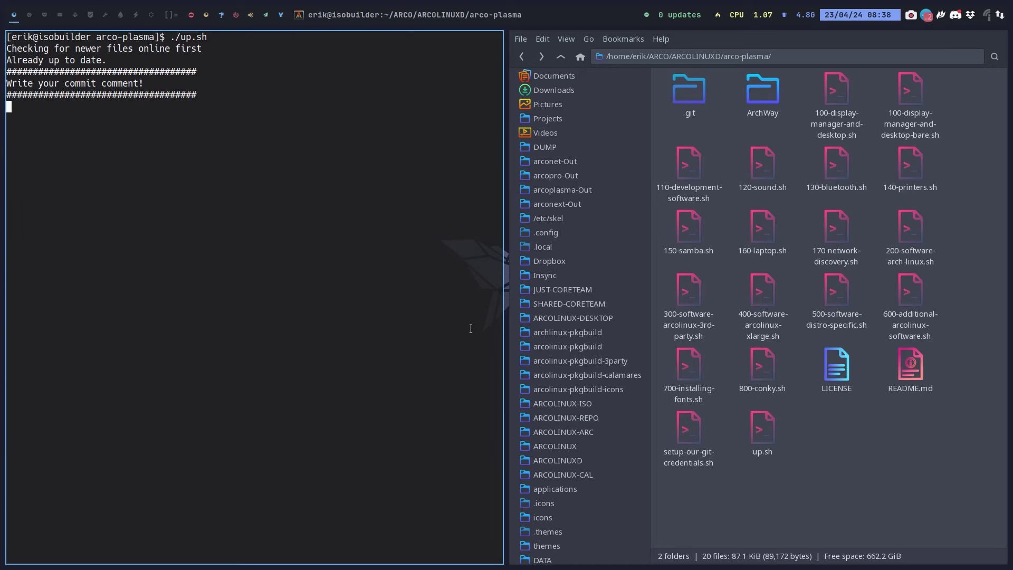
Commit with the comment 'calamares config', push, and close the terminal
type("calamare")
type("s unf")
key("BackSpace")
key("BackSpace")
key("BackSpace")
key("BackSpace")
type("c")
key("BackSpace")
type("config")
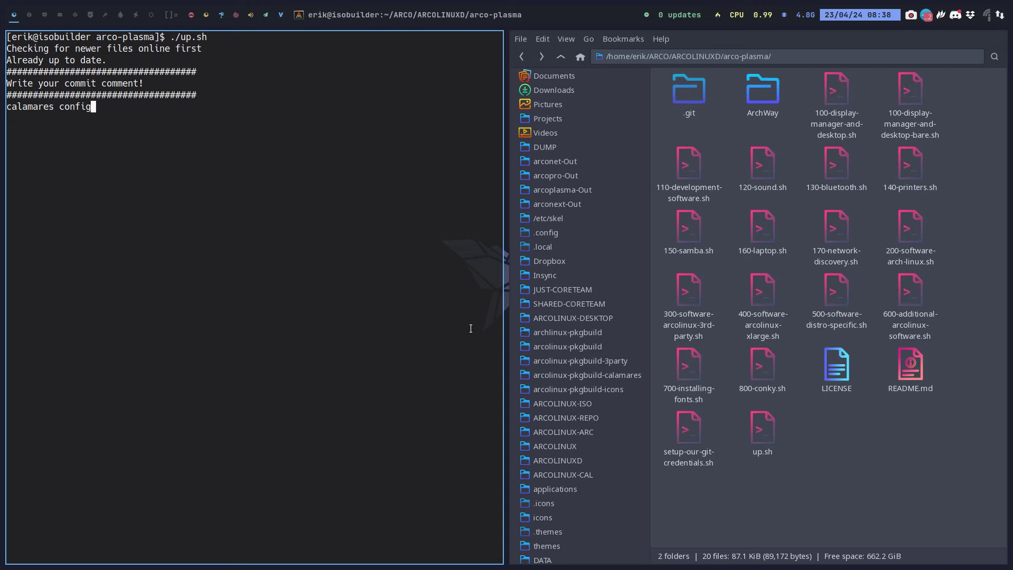
key("Return")
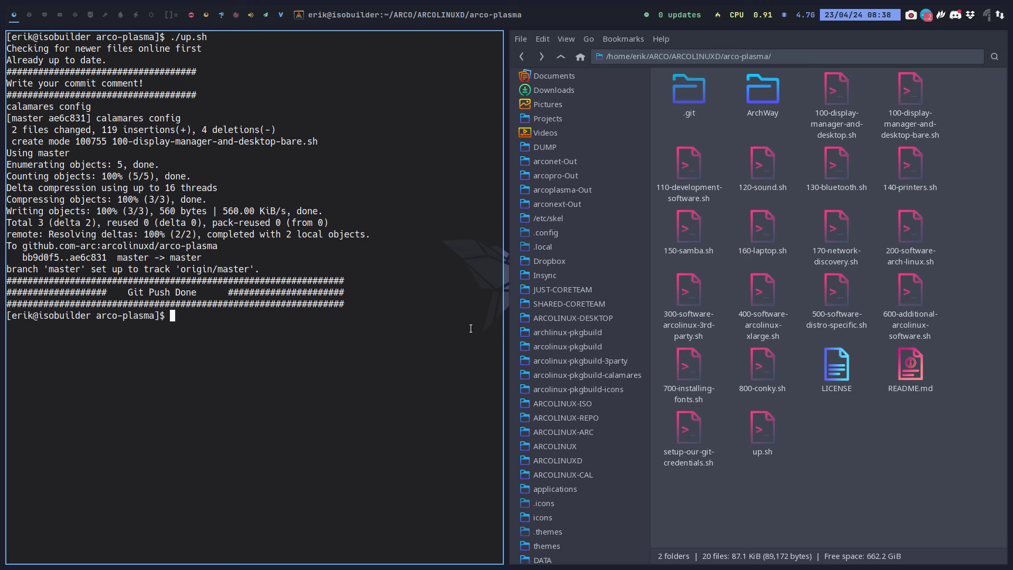
key("super+q")
right_click(473, 277)
left_click(536, 374)
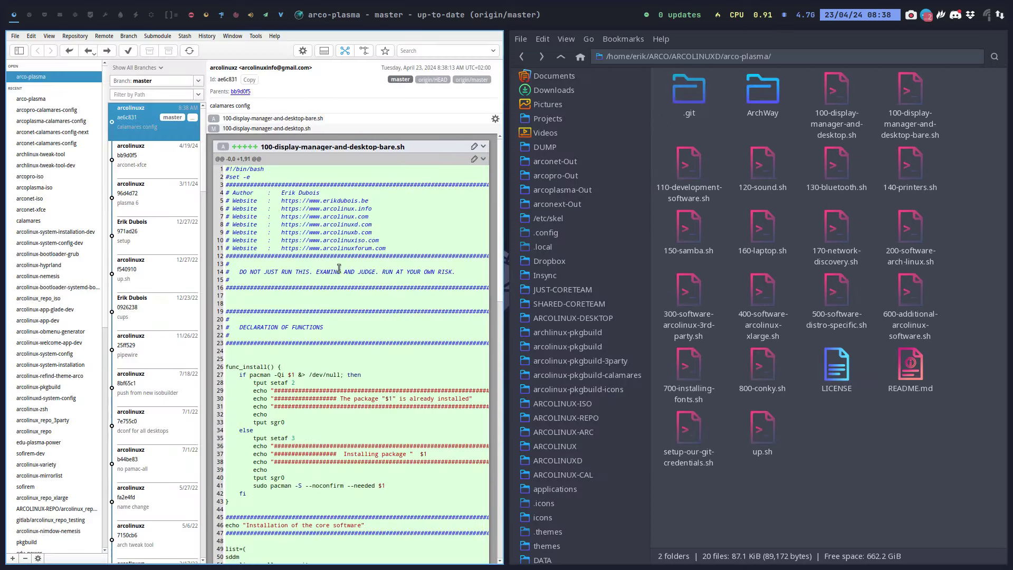
scroll(339, 267, "down", 5)
scroll(343, 211, "up", 5)
scroll(310, 274, "down", 15)
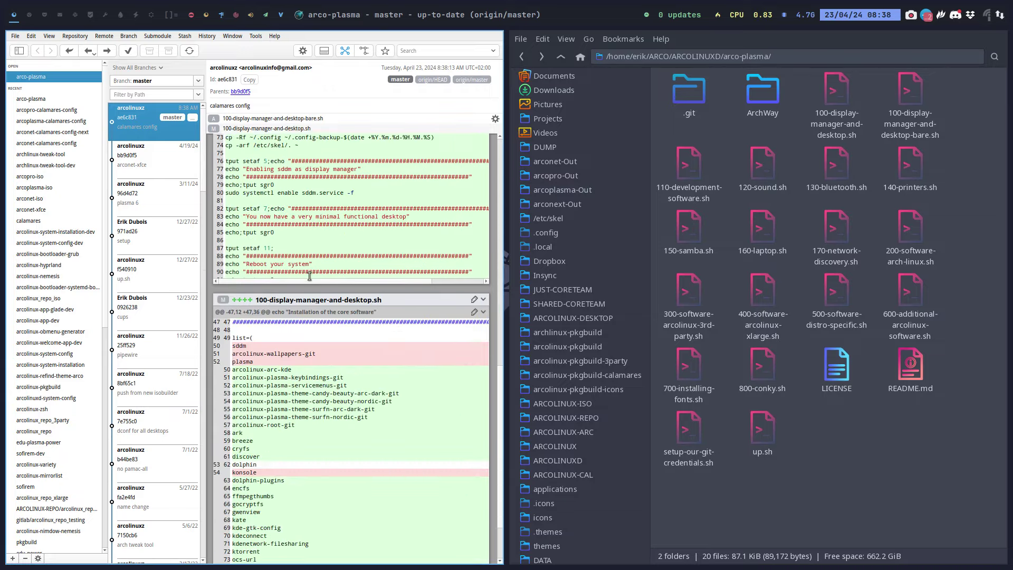
scroll(310, 275, "down", 3)
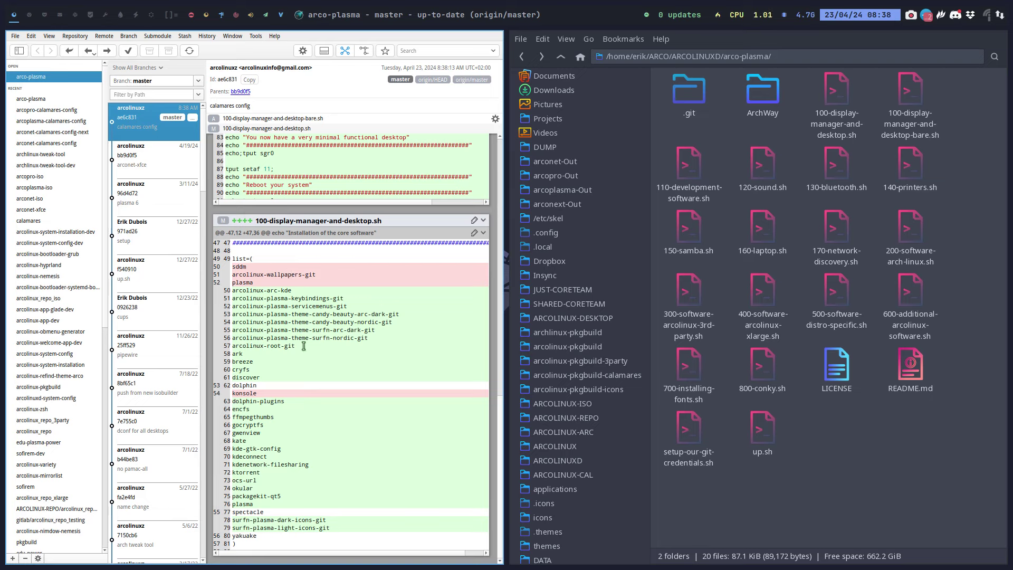
left_click_drag(368, 338, 220, 288)
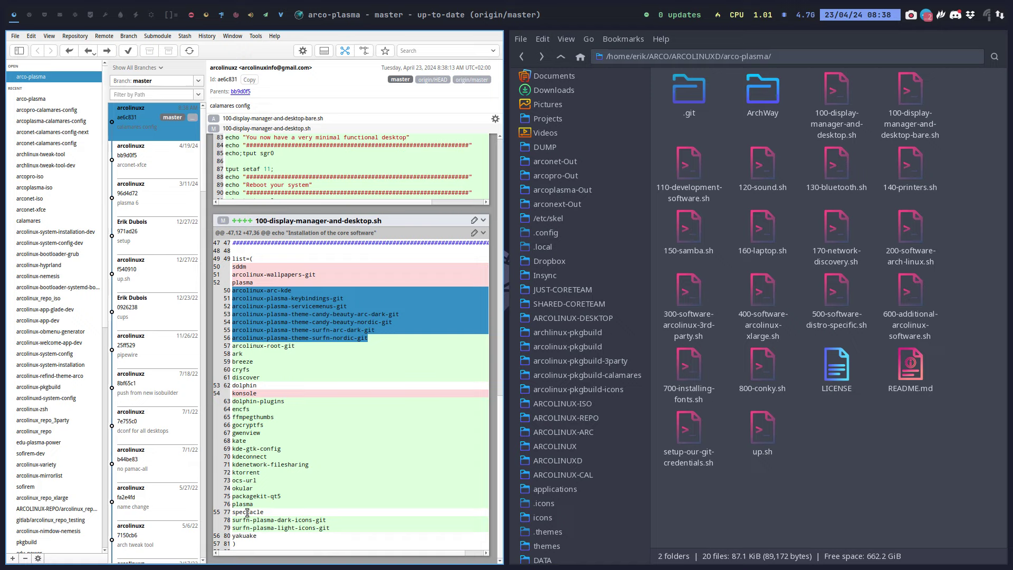
key("super+q")
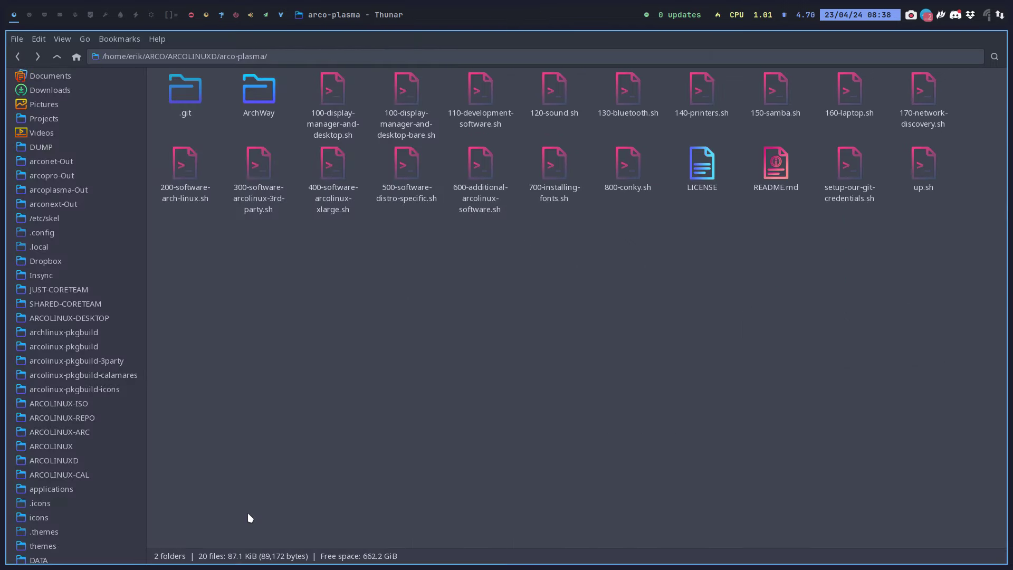
Check the -bare and original display-manager scripts, then close the Thunar window
left_click(383, 131)
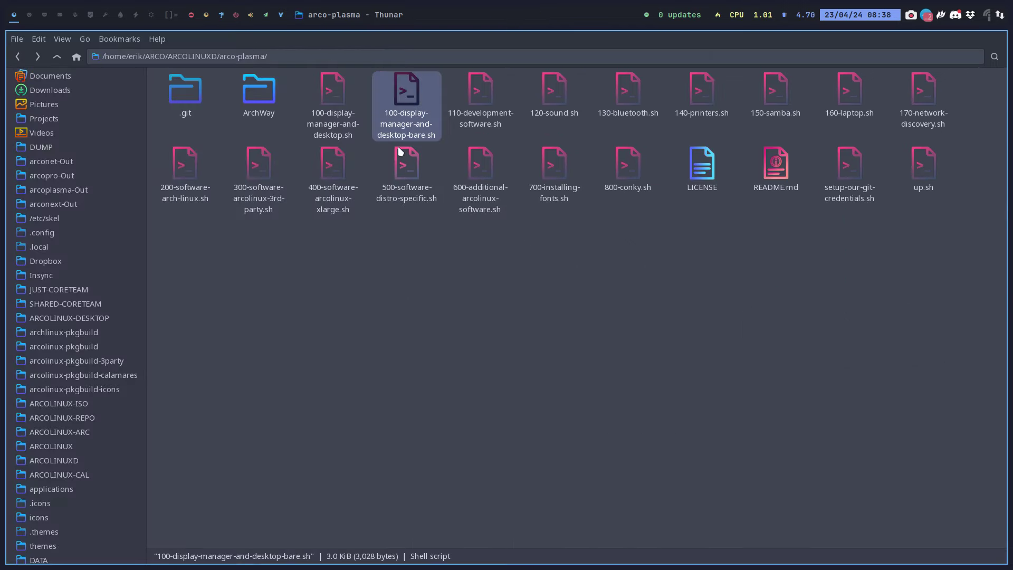
left_click(345, 126)
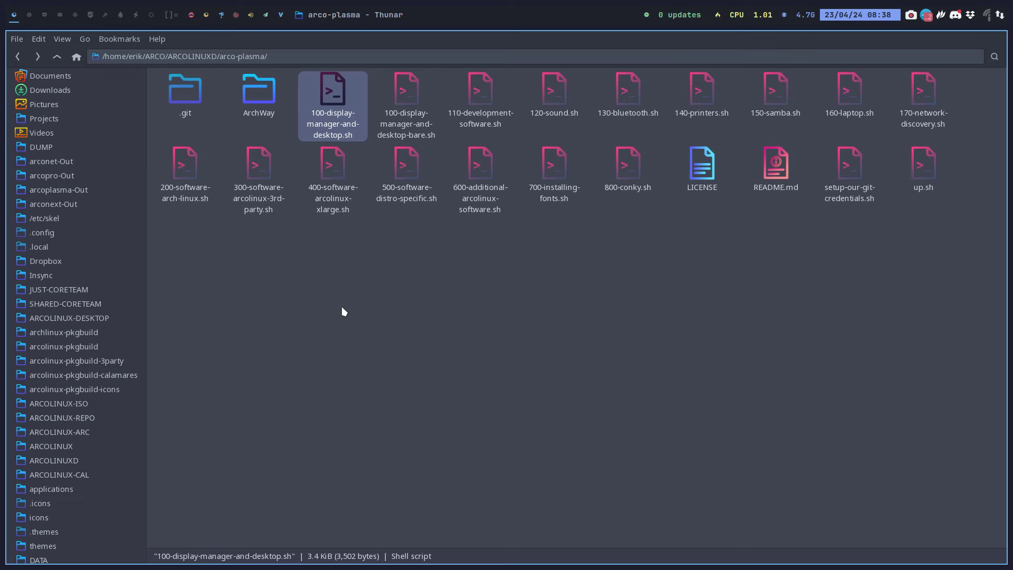
key("super+q")
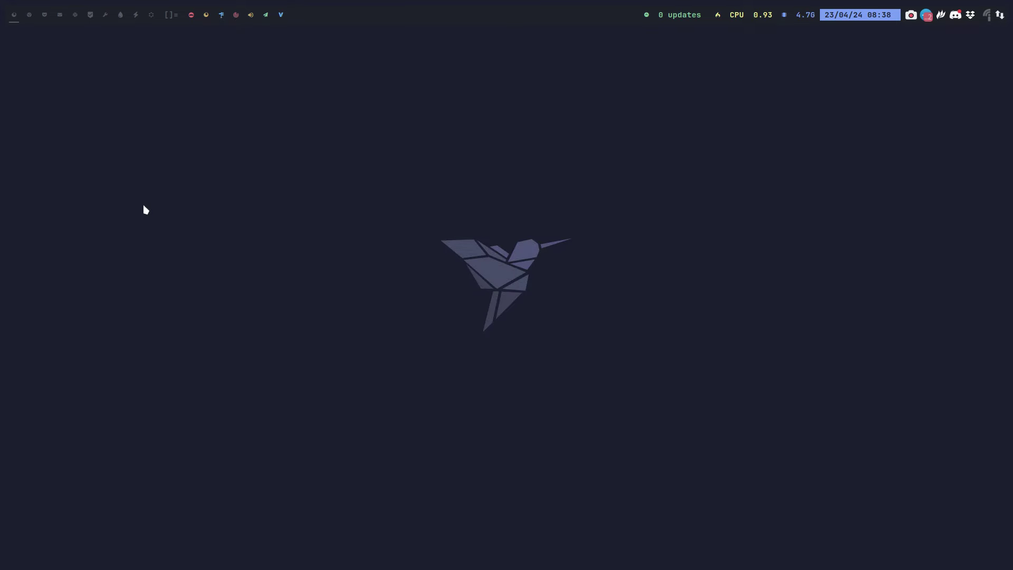
Clone the template machine in VirtualBox as a new machine named 'Net'
key("super+v")
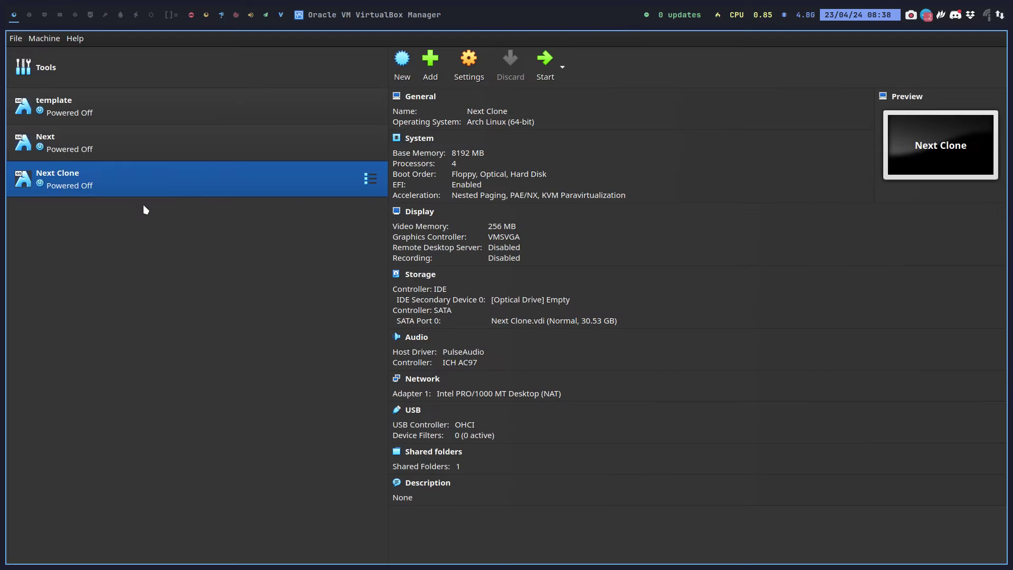
right_click(76, 105)
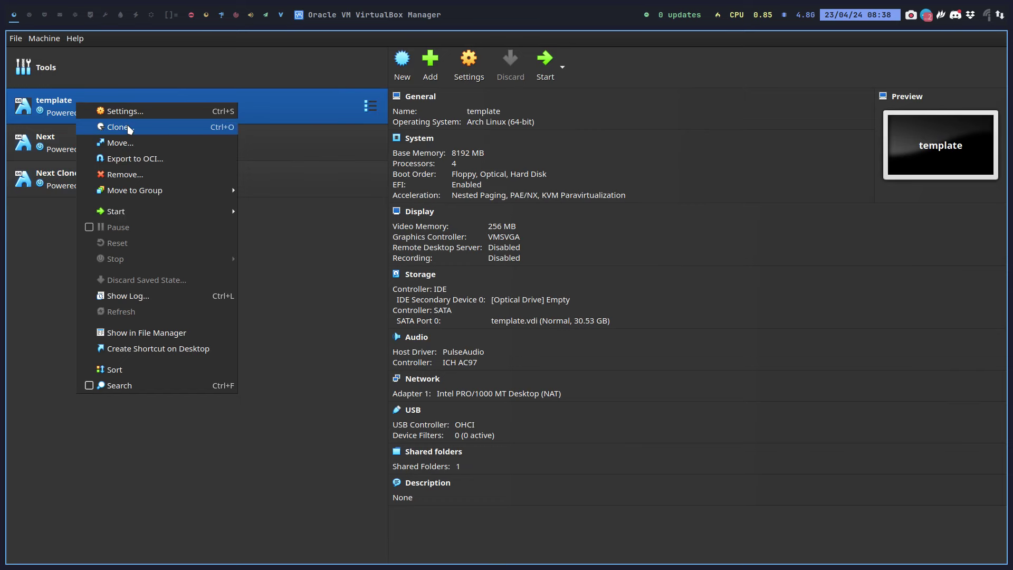
left_click(129, 128)
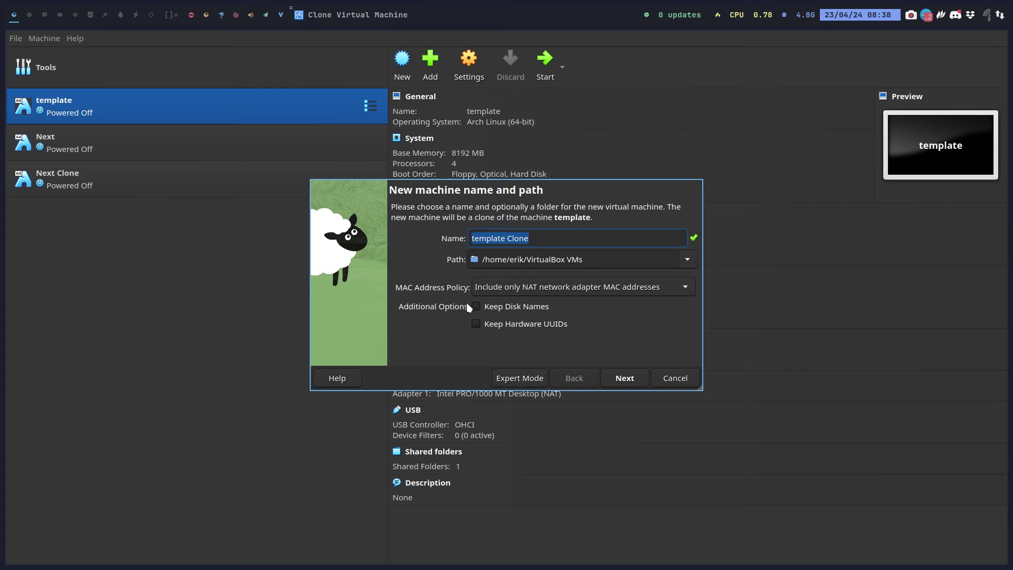
type("Net")
key("Return")
key("Return")
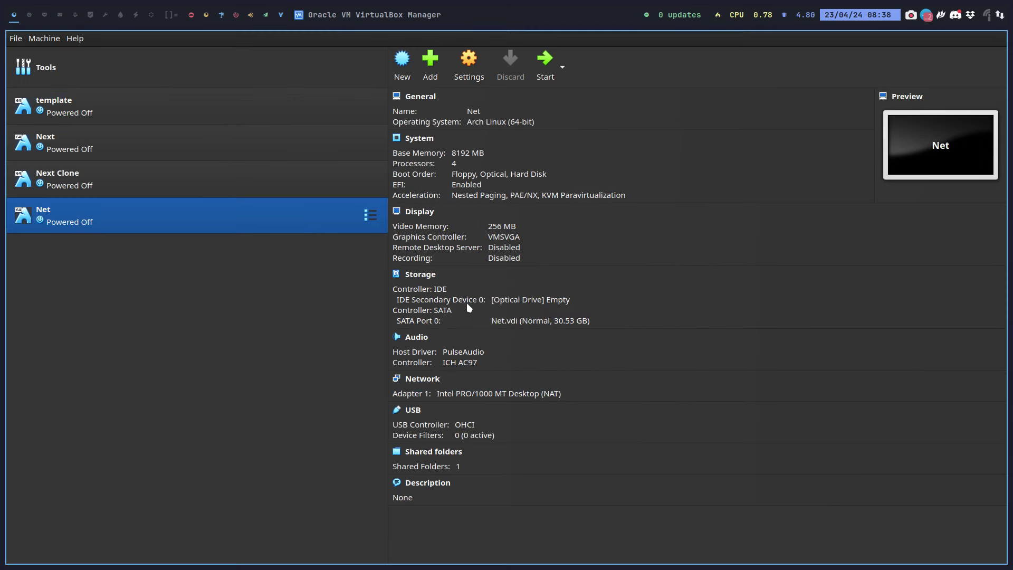
Attach the arconet ISO from the arconet-Out folder to the Net machine's optical drive
left_click(560, 300)
left_click(620, 326)
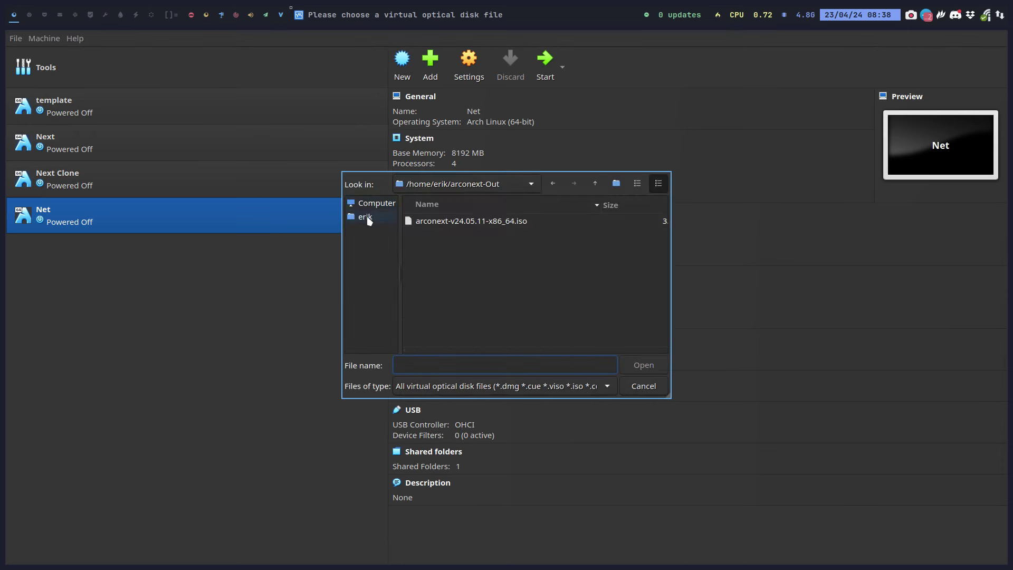
left_click(368, 219)
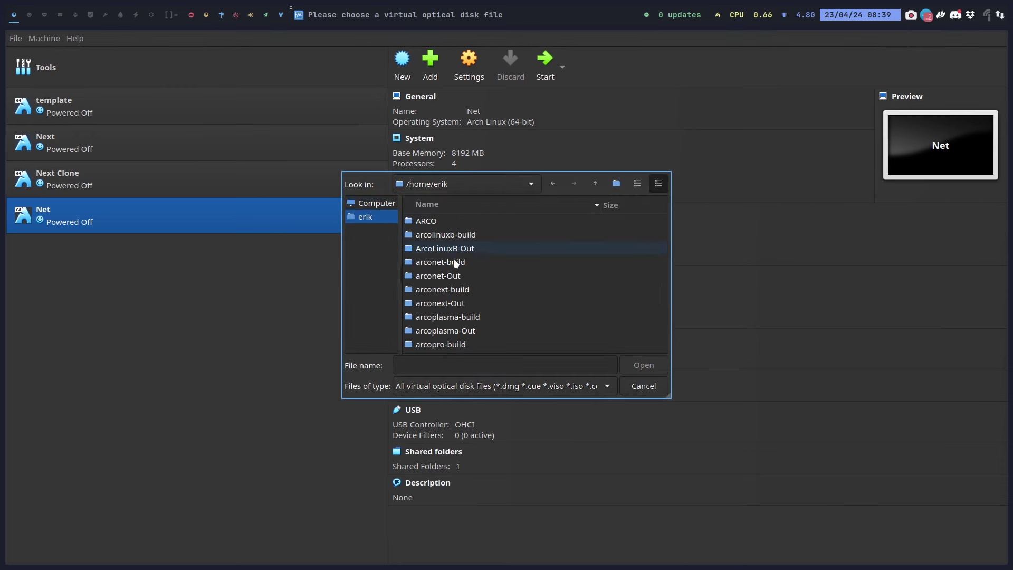
double_click(459, 280)
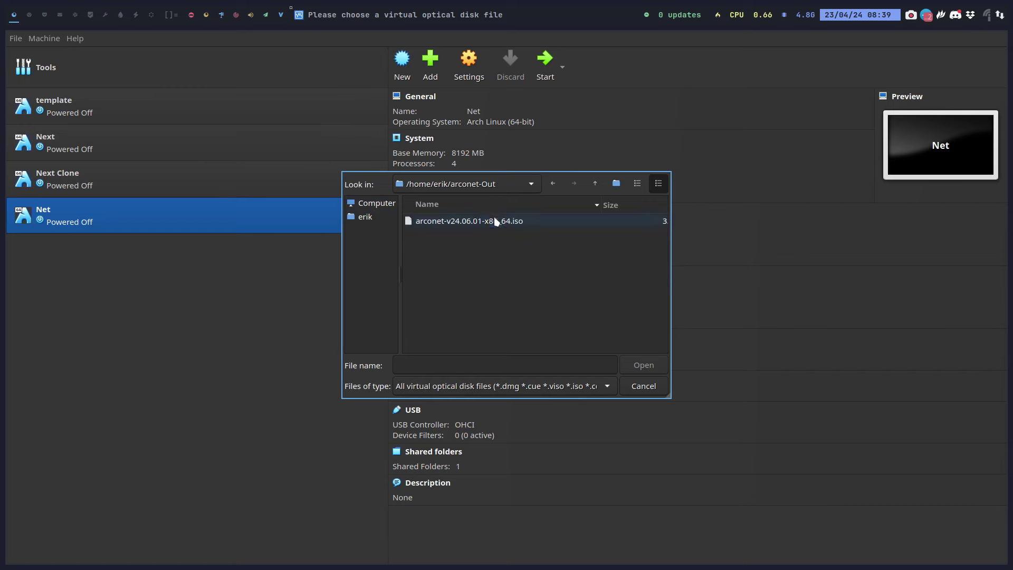
left_click(488, 221)
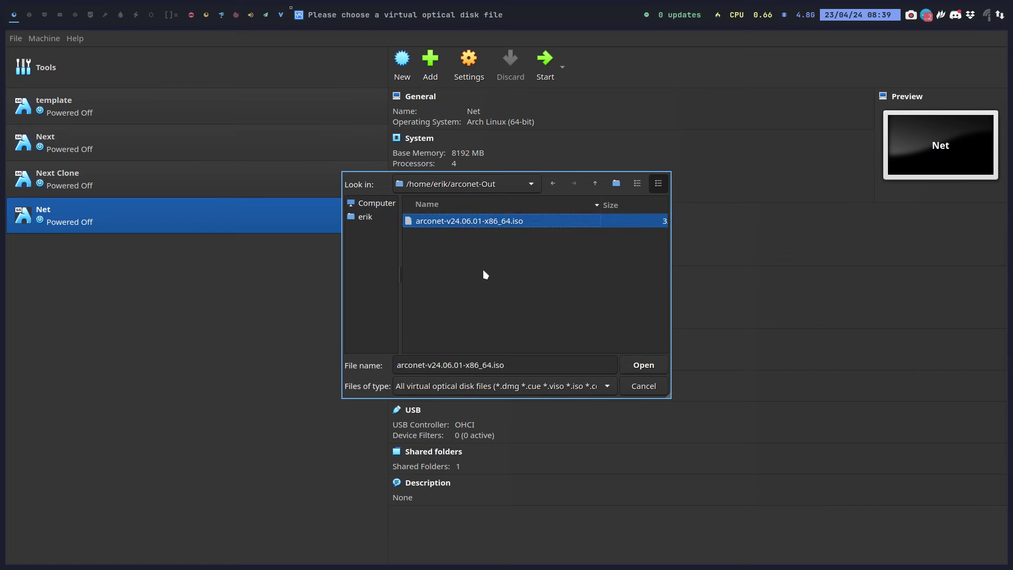
left_click(645, 370)
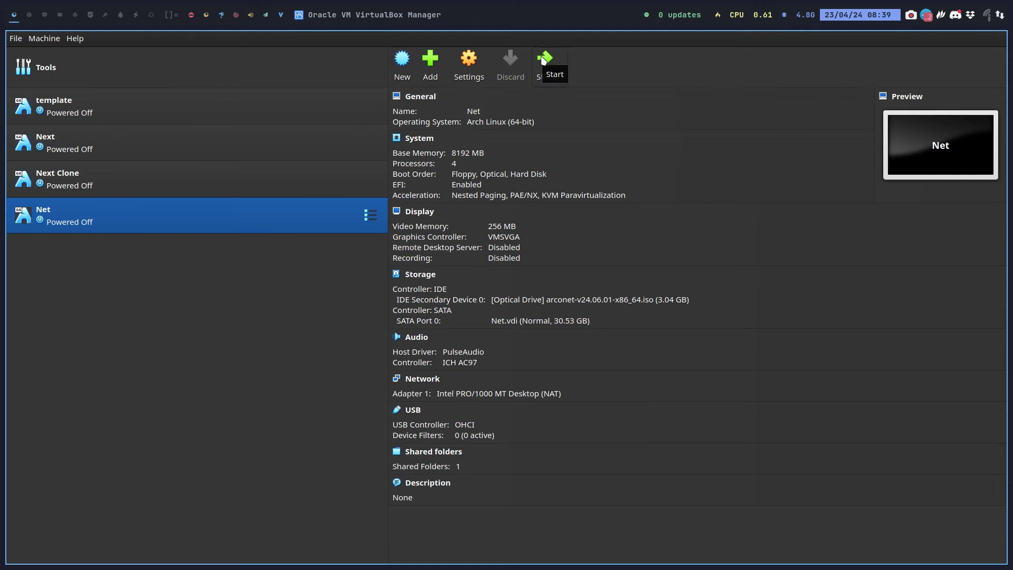
Replace it with arcopro-v24.06.01-x86_64.iso from the arcopro-Out folder
left_click(578, 299)
left_click(627, 325)
left_click(384, 217)
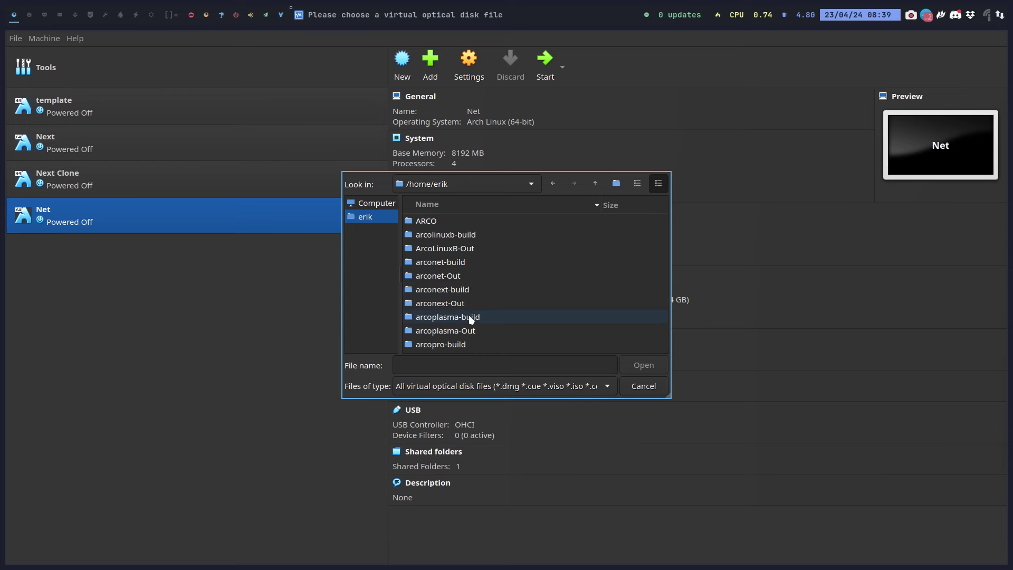
scroll(469, 319, "down", 1)
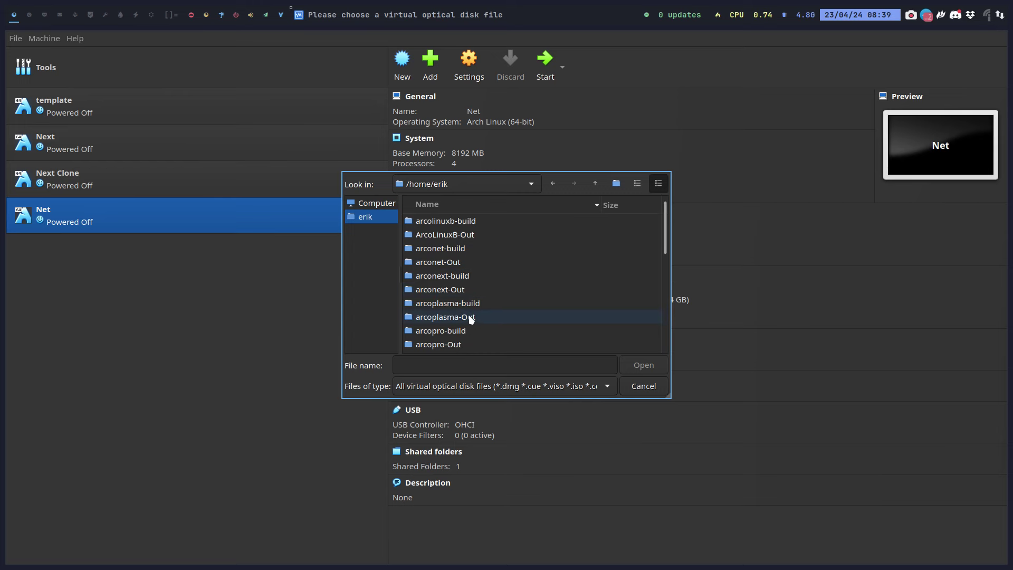
left_click(458, 345)
double_click(458, 344)
left_click(480, 223)
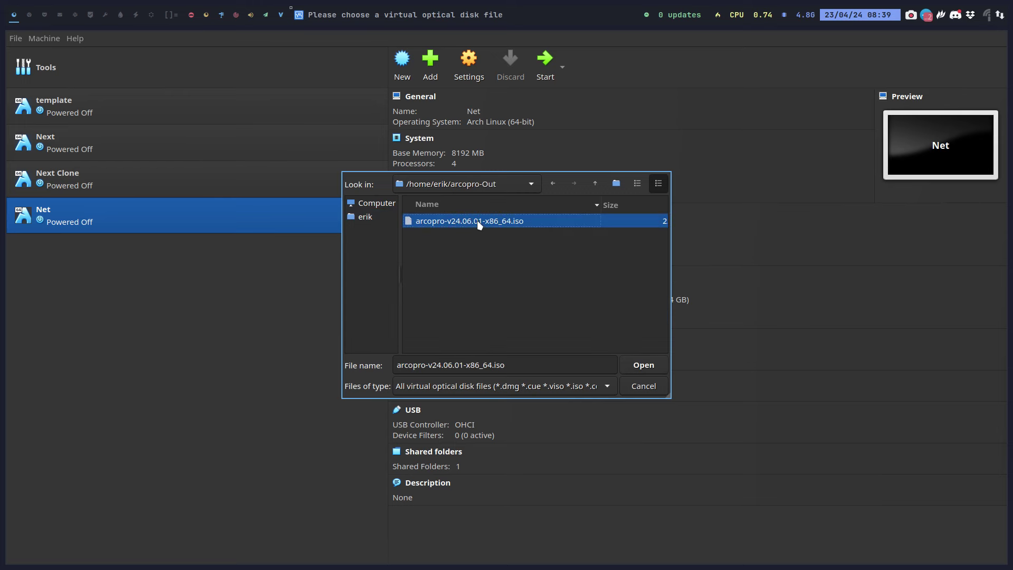
left_click(644, 364)
Start the Net machine and boot the default GRUB entry from the ISO
left_click(544, 61)
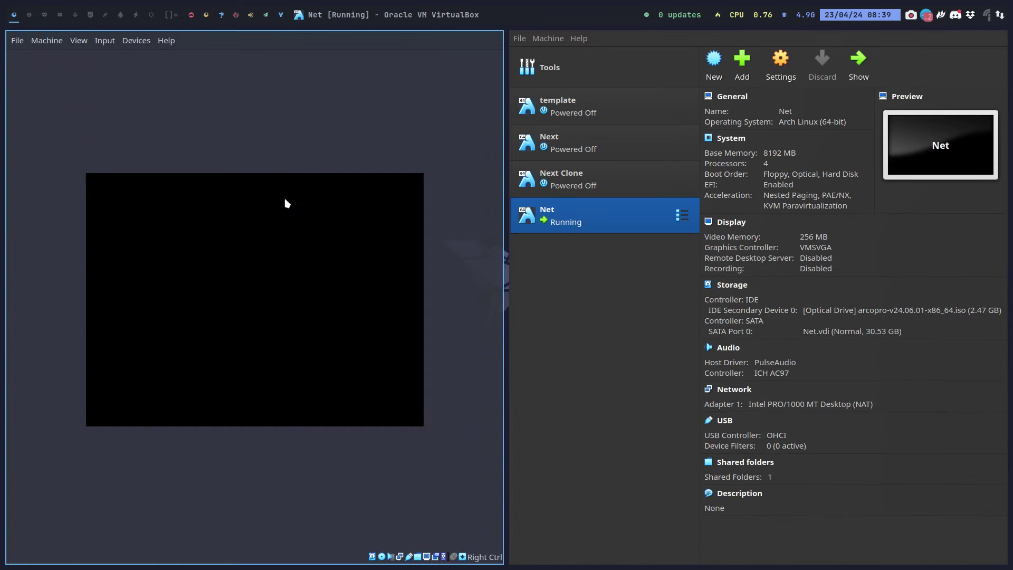
key("Return")
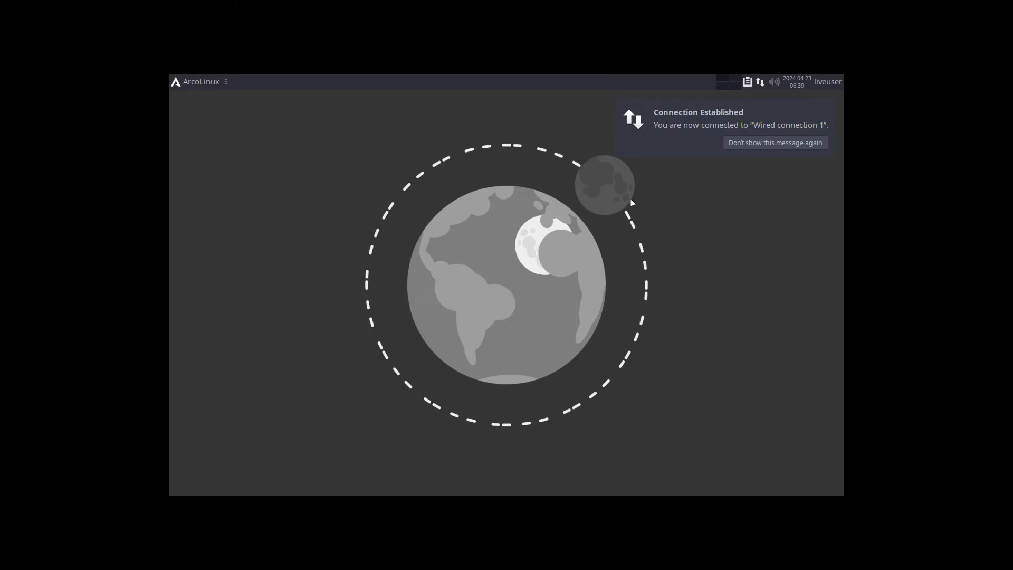
Dismiss the network notification and launch Easy Installation (Offline) with Grub
left_click(763, 147)
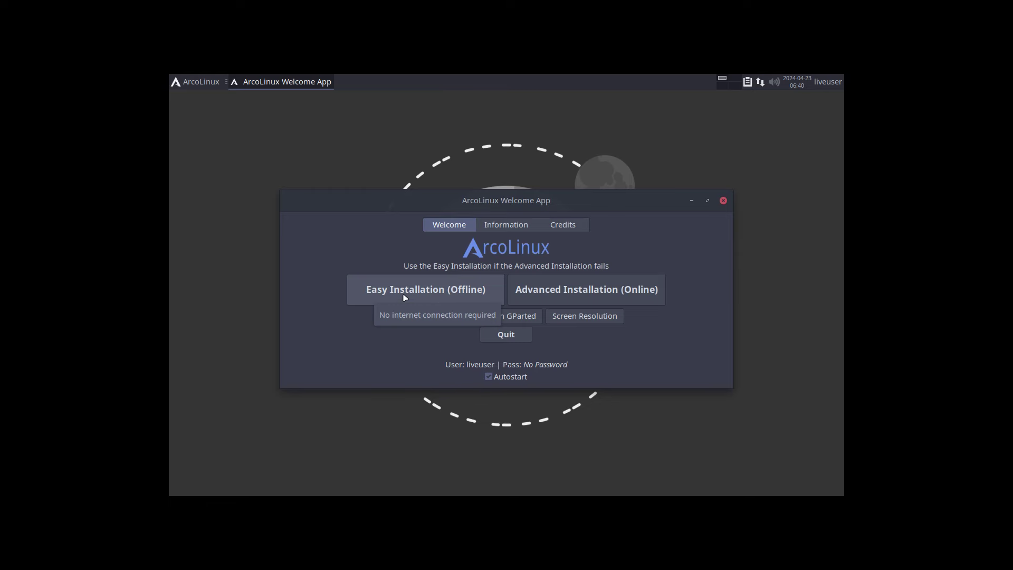
left_click(422, 300)
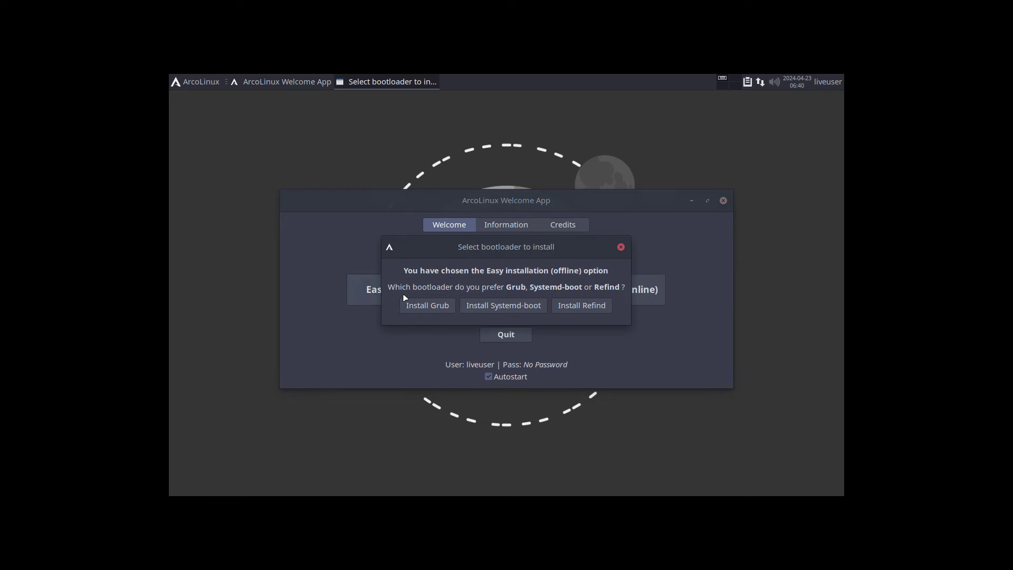
left_click(435, 309)
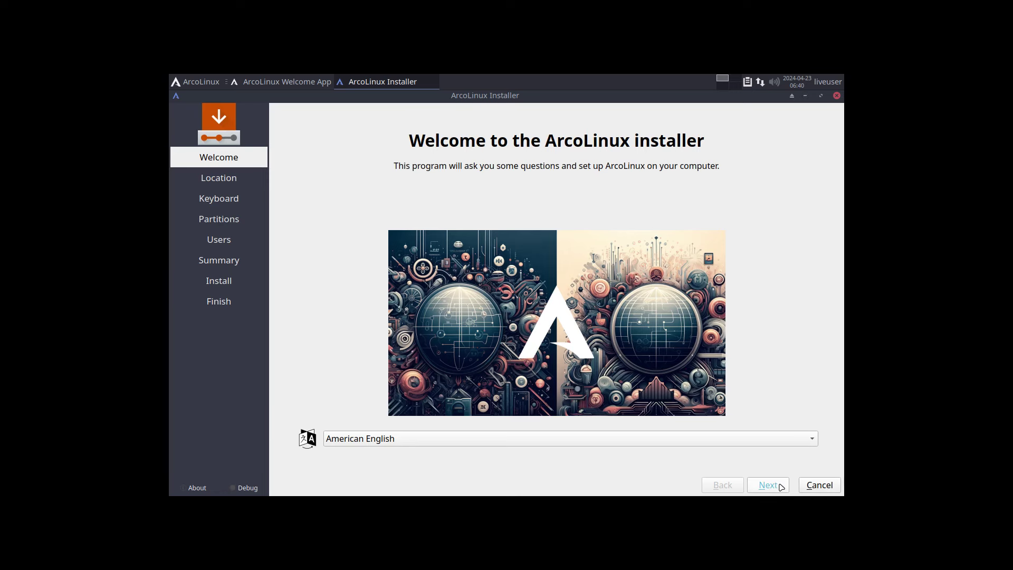
Keep the default location, choose the Belgian keyboard layout, and erase the whole disk
left_click(775, 488)
left_click(768, 484)
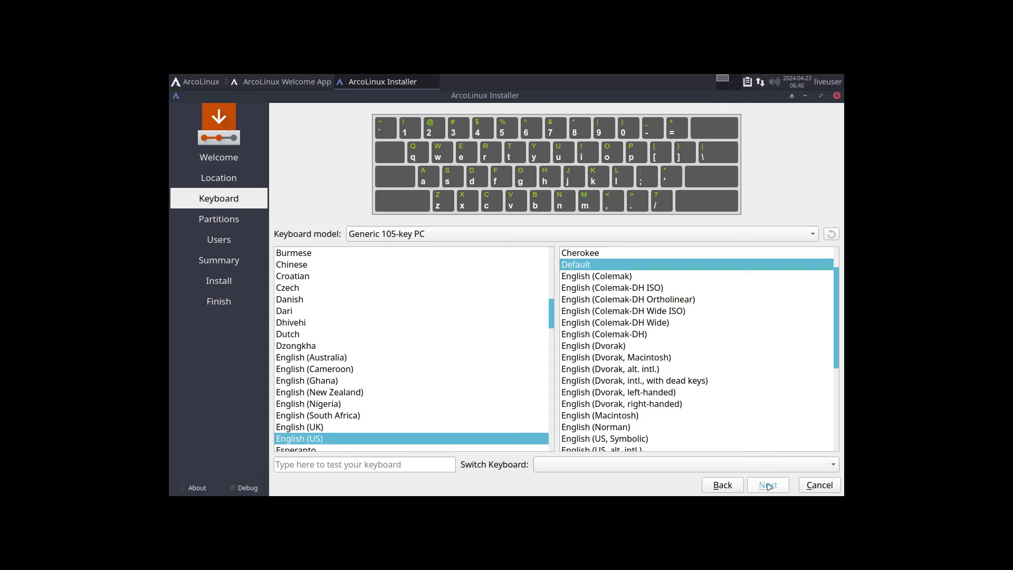
scroll(327, 327, "up", 3)
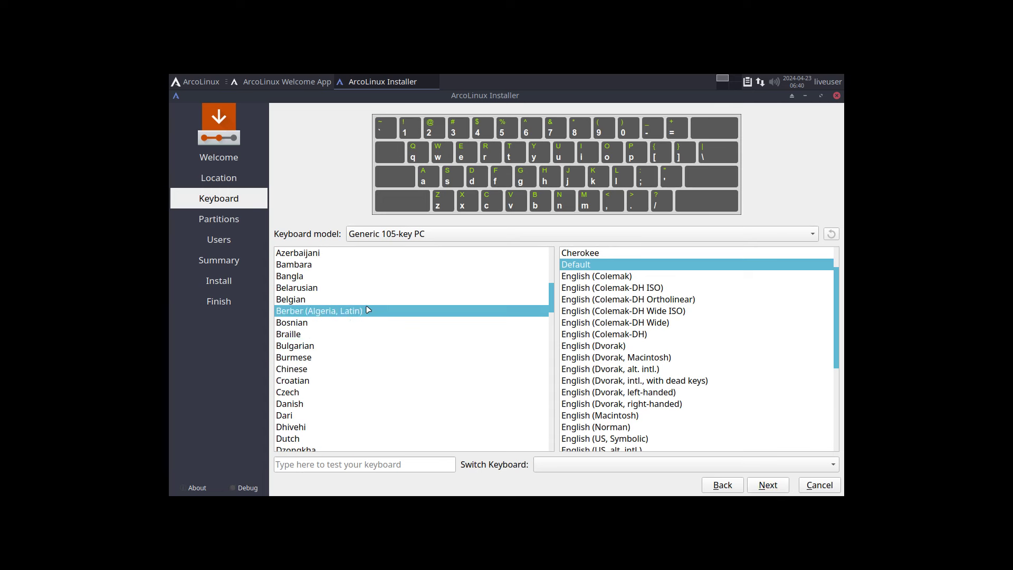
left_click(332, 288)
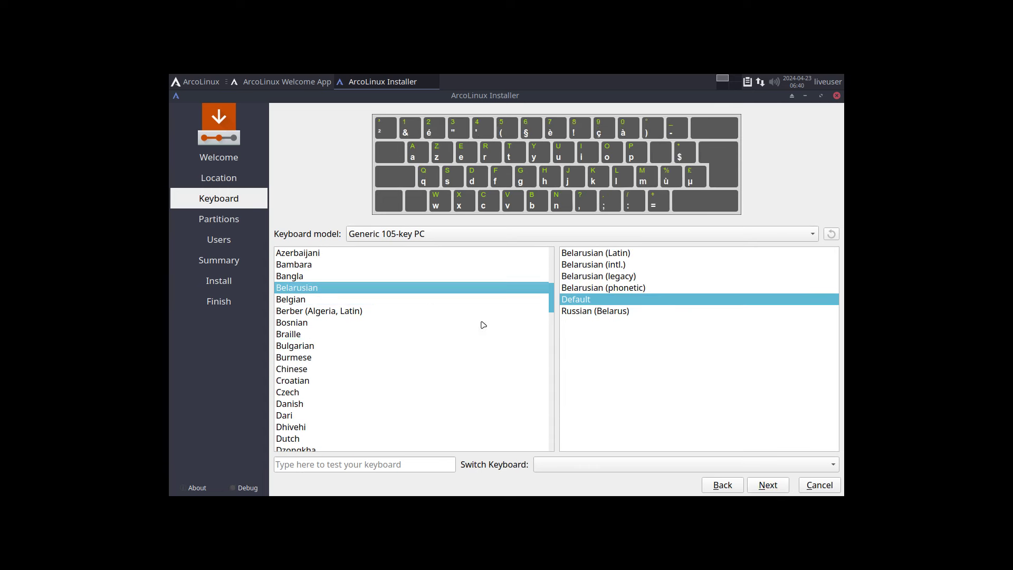
left_click(375, 299)
left_click(760, 485)
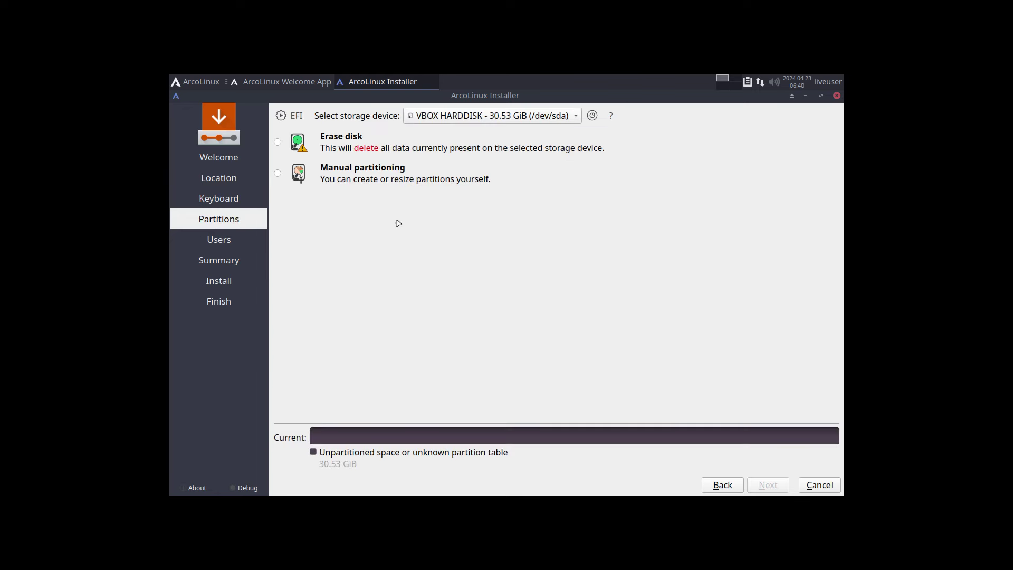
left_click(351, 142)
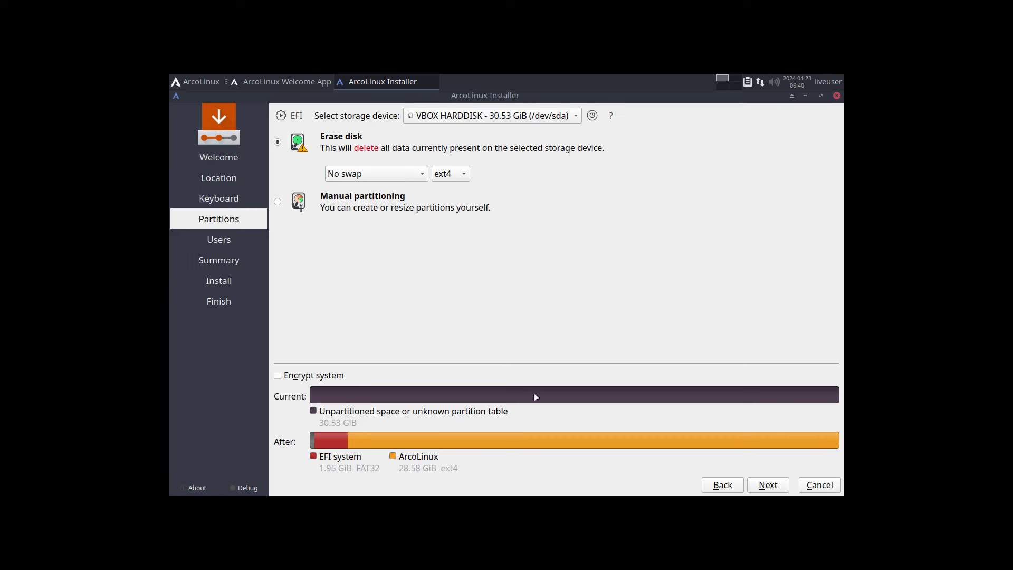
left_click(771, 489)
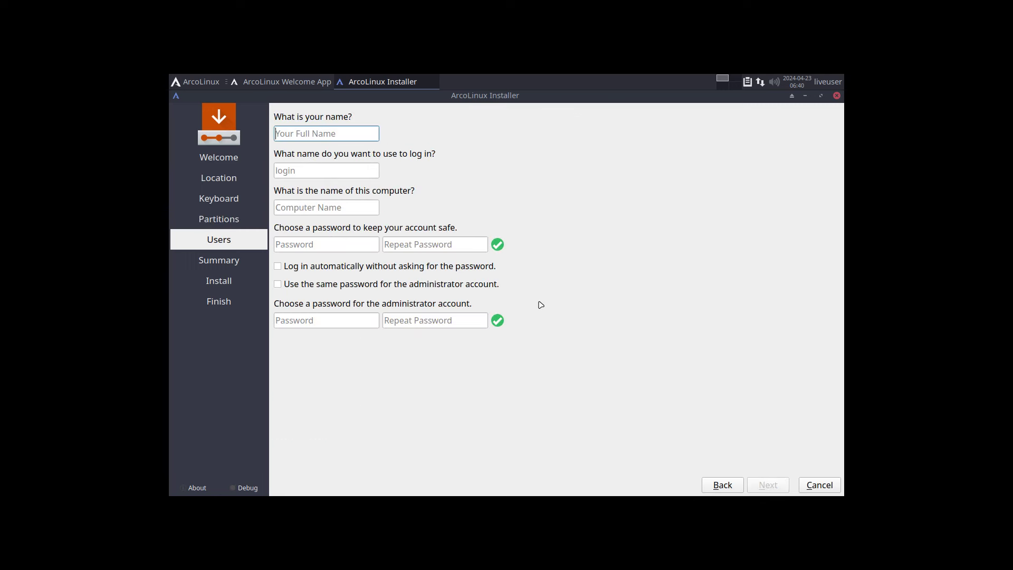
Fill in the user account and password, enable auto-login and shared admin password, then install
key("Tab")
key("Tab")
key("Tab")
key("Tab")
key("Tab")
key("Tab")
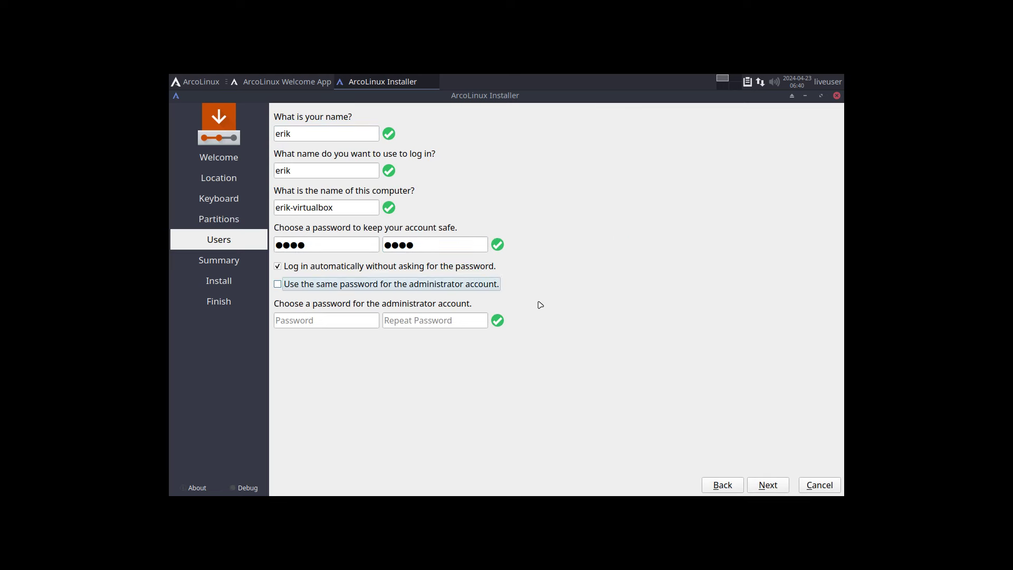
left_click(782, 486)
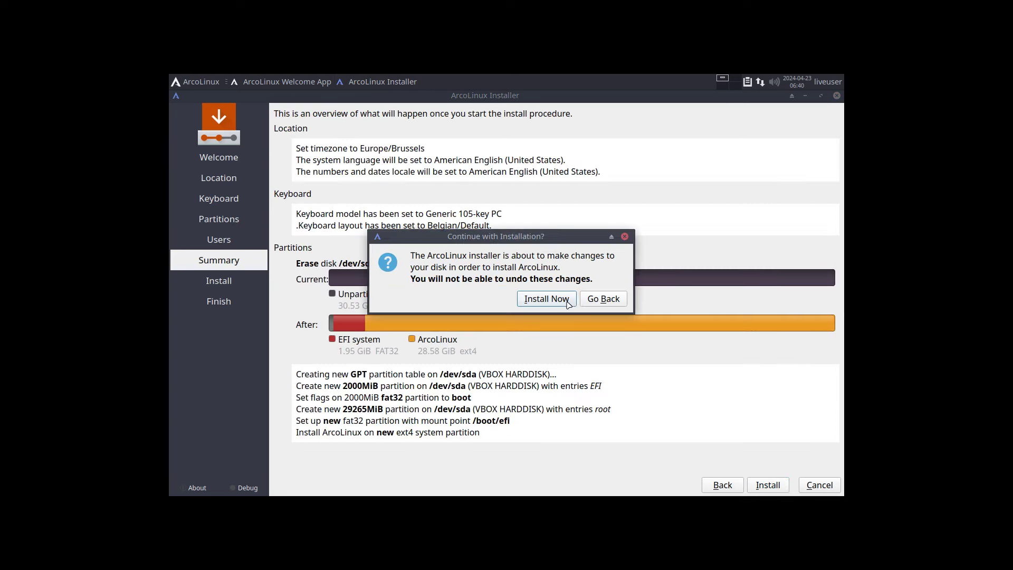
left_click(569, 302)
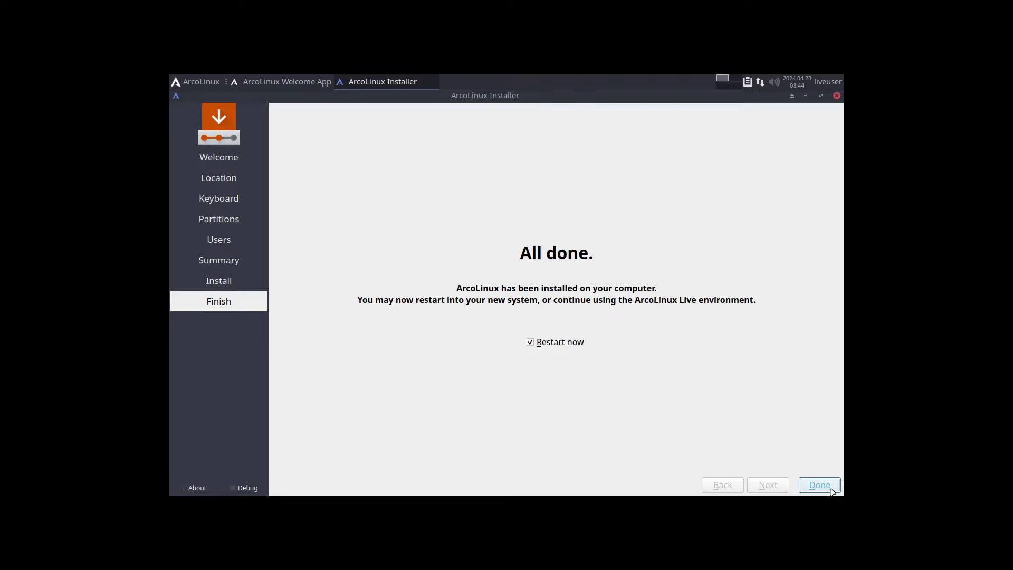
Restart into the installed system and count packages with 'sudo pacman -Q | wc' (709)
left_click(829, 487)
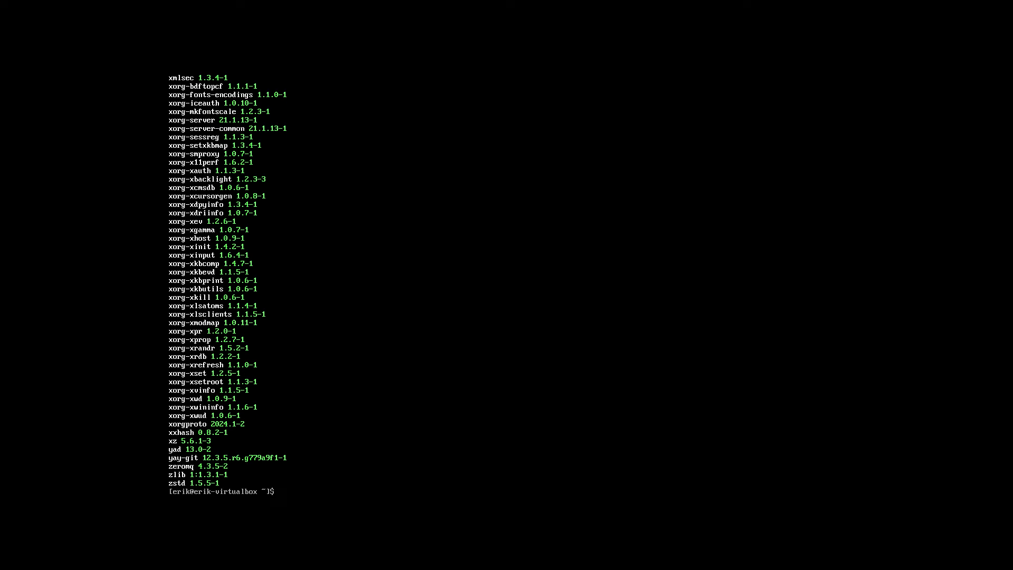
key("Up")
type("| wc")
Run back-to-arch to preview the 51-package removal, decline it, and type udpate
key("Return")
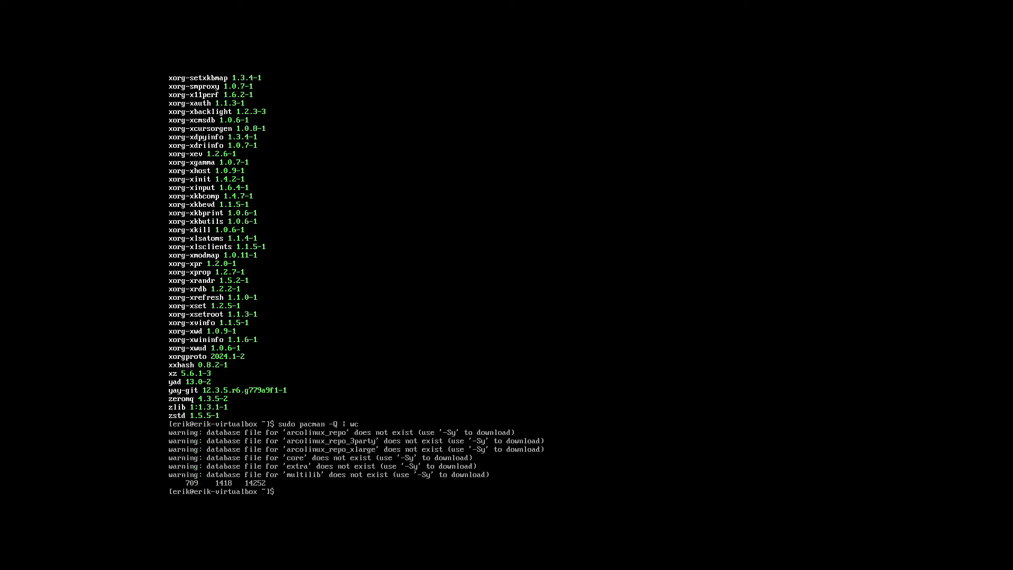
type("back-to-arch")
key("Return")
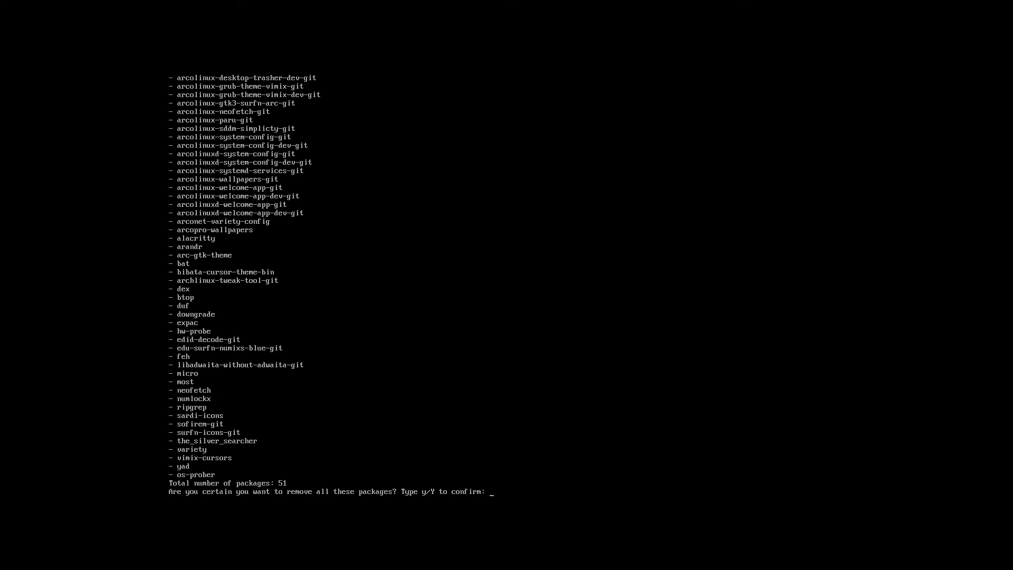
type("n")
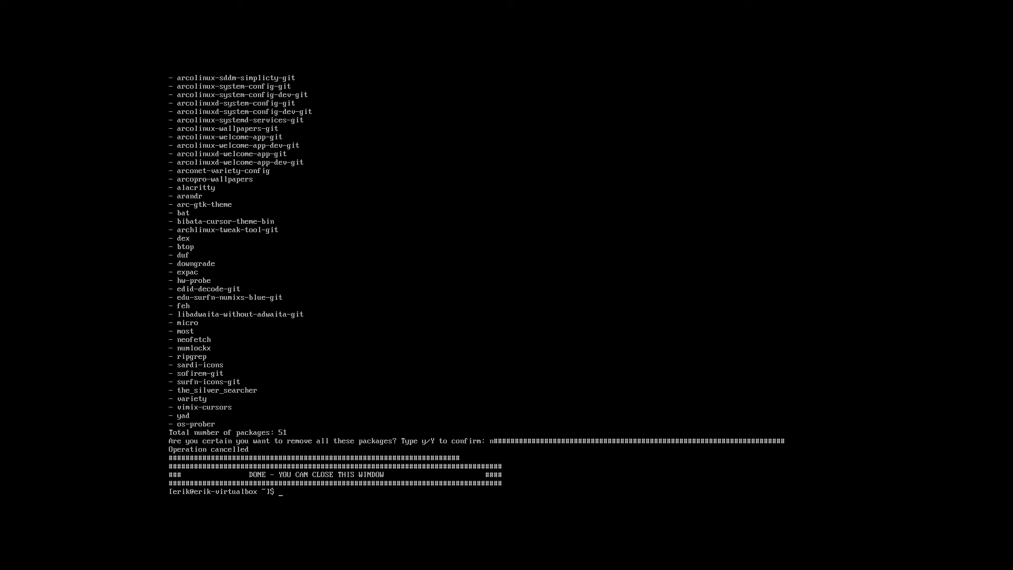
type("udpate")
Run the udpate system upgrade, then rerun back-to-arch and confirm removing all 51 packages
key("Return")
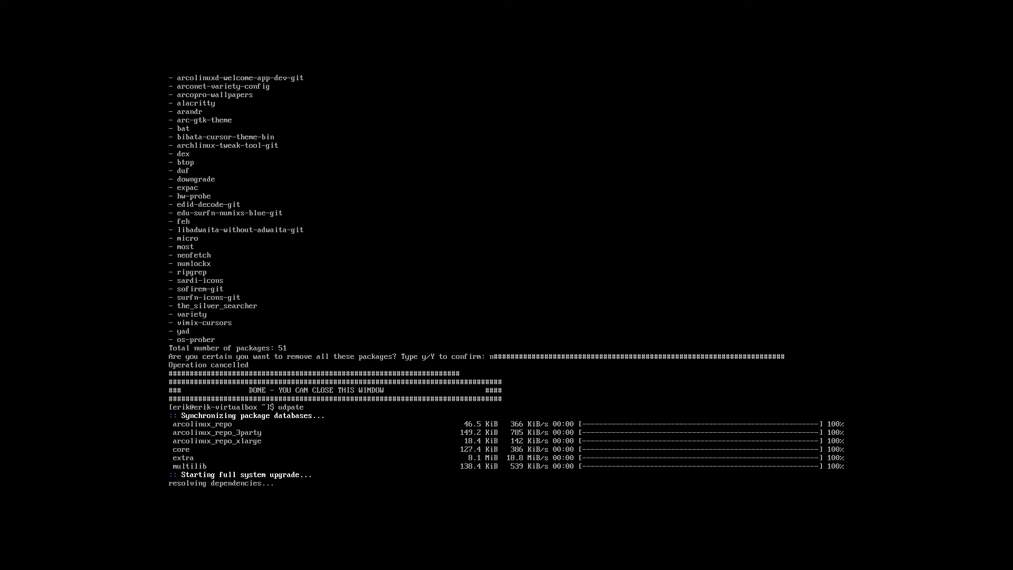
key("Return")
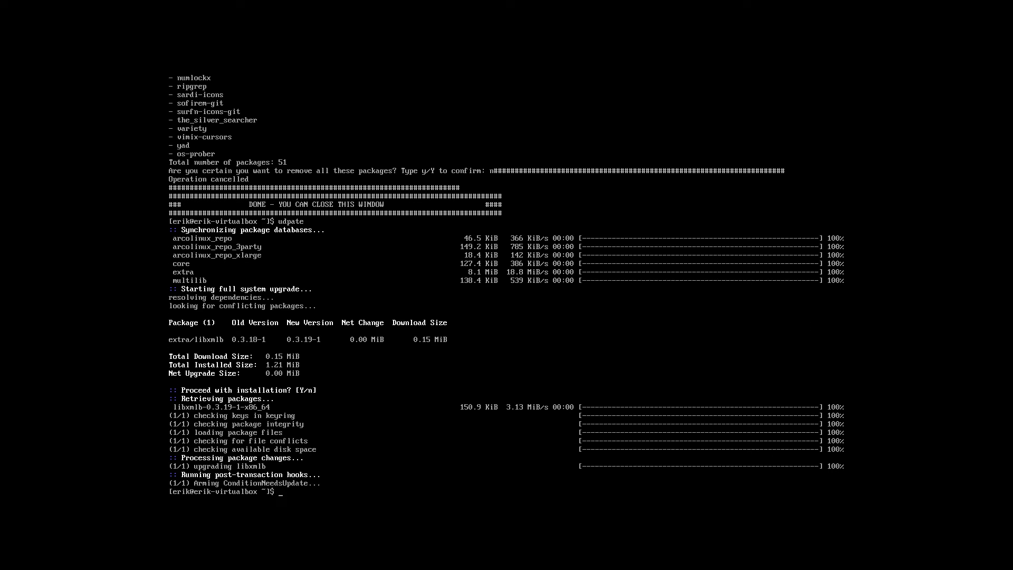
key("Up")
key("Return")
type("y")
key("Return")
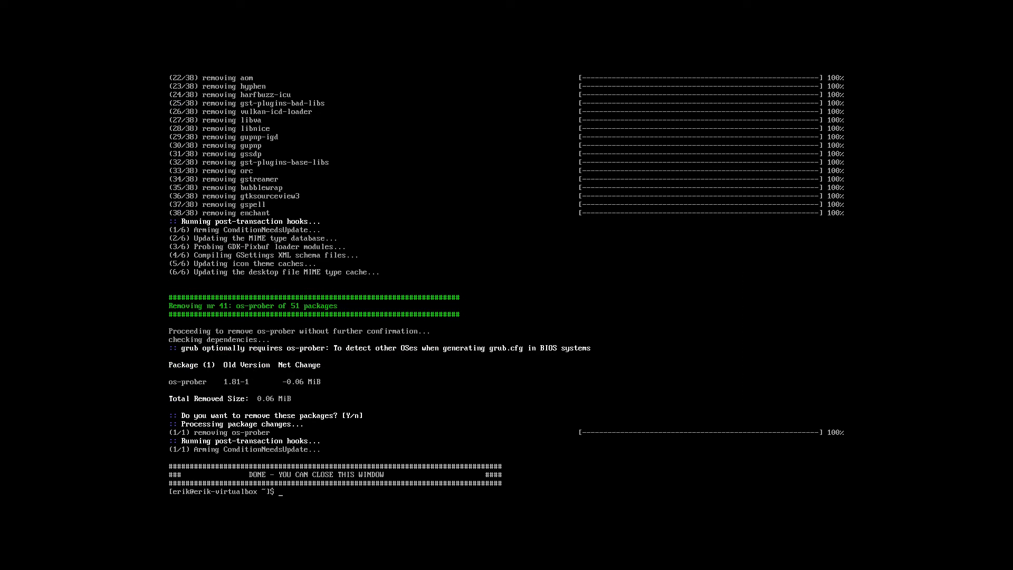
Verify back-to-arch is gone and type 'sudo pacman -S arcolinux-system-config-git'
type("back-to-arch")
key("Return")
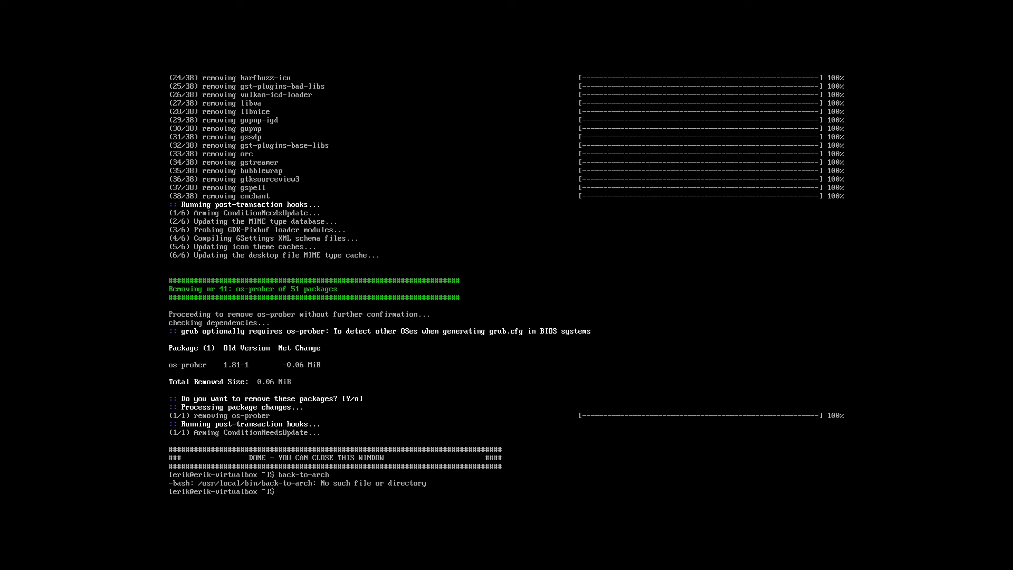
type("sudo pacman -S arcolinux-system-config-")
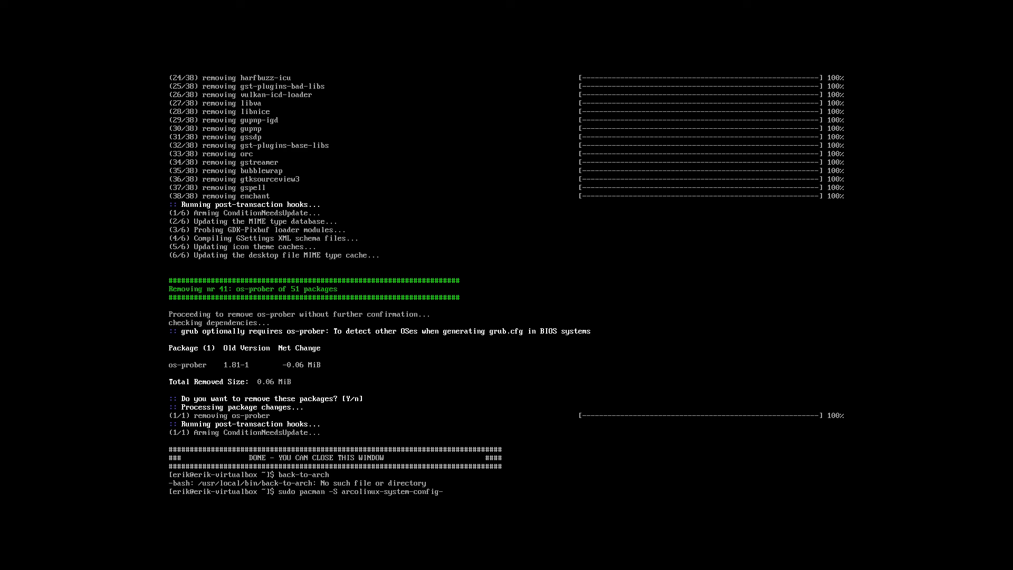
type("git")
Install arcolinux-system-config-git and run back-to-arch again, confirming with y
key("Return")
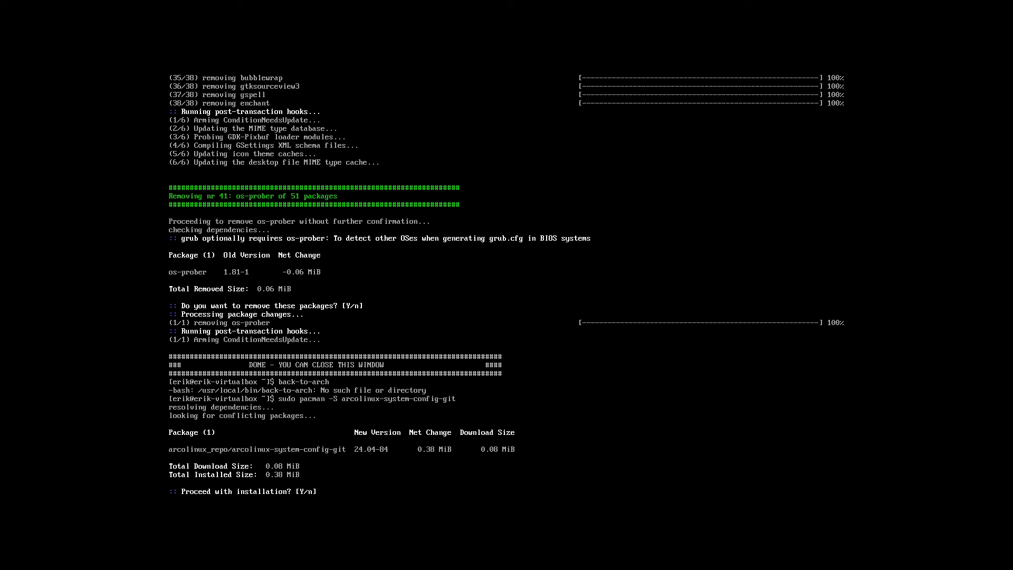
type("y")
key("Return")
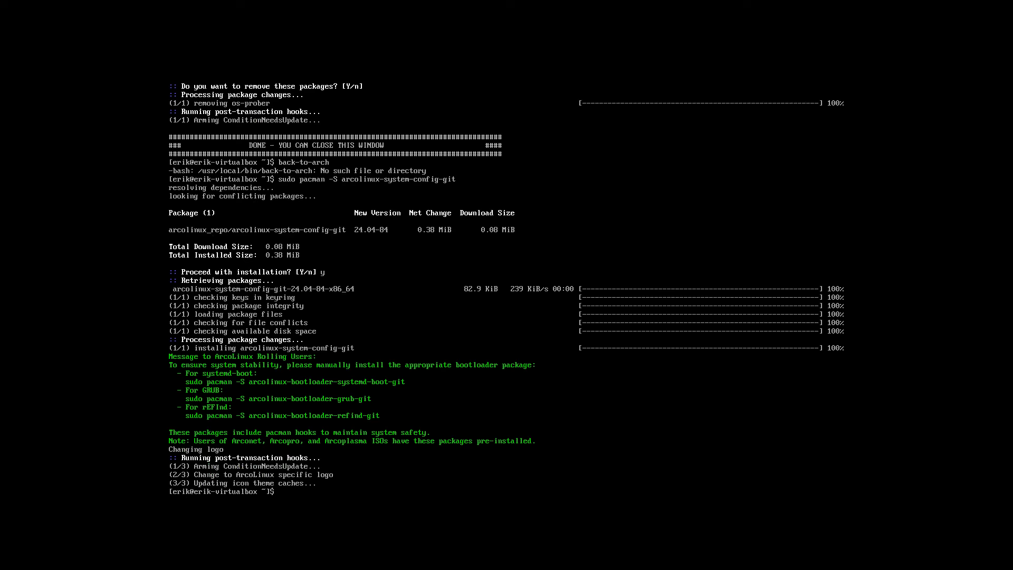
type("back-to-arch")
key("Return")
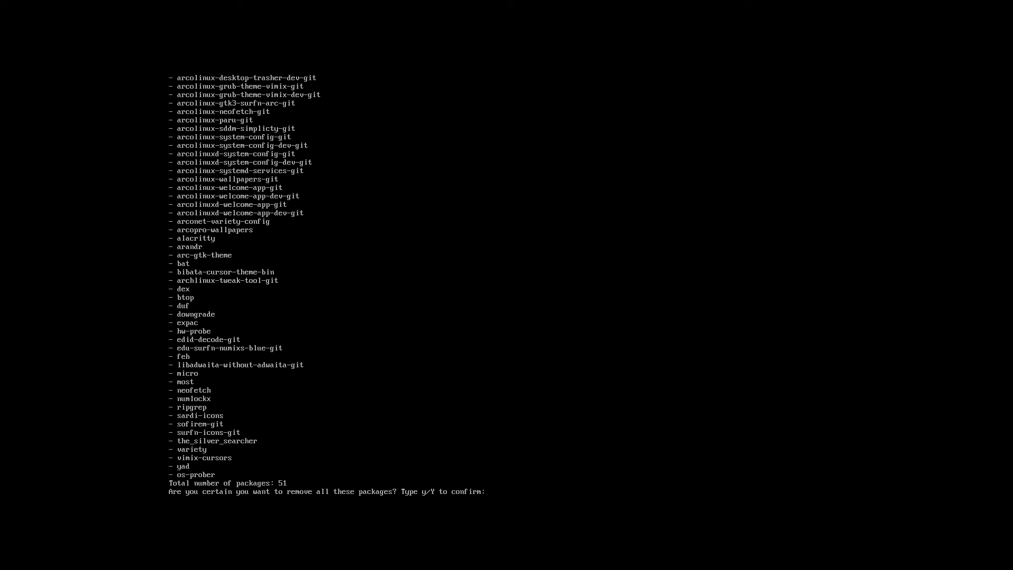
type("y")
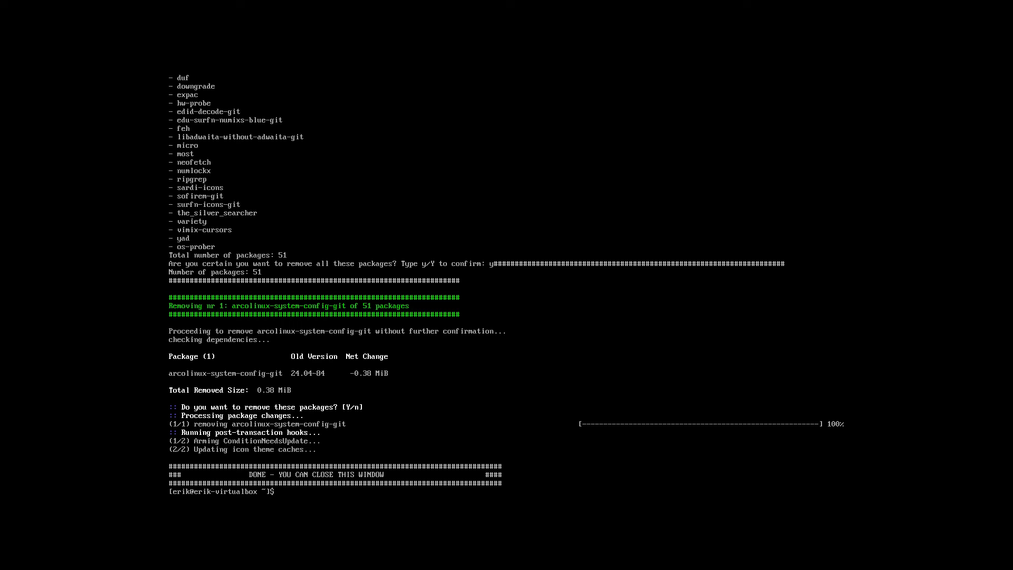
type("sudo pacman -S arcolinux-system-config-git")
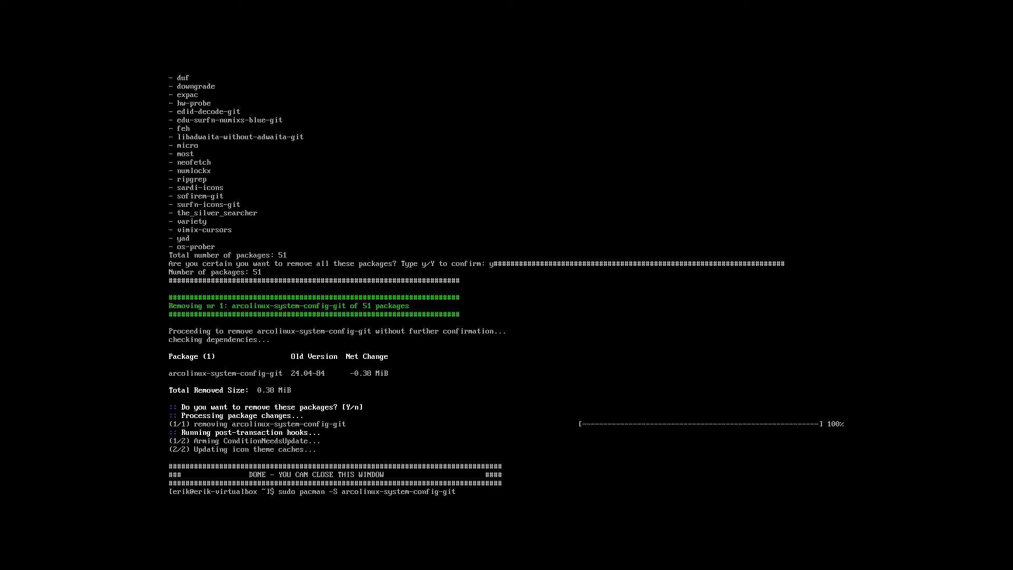
Recount installed packages from history and begin typing the arco-plasma git clone command
key("Up")
key("Up")
key("Return")
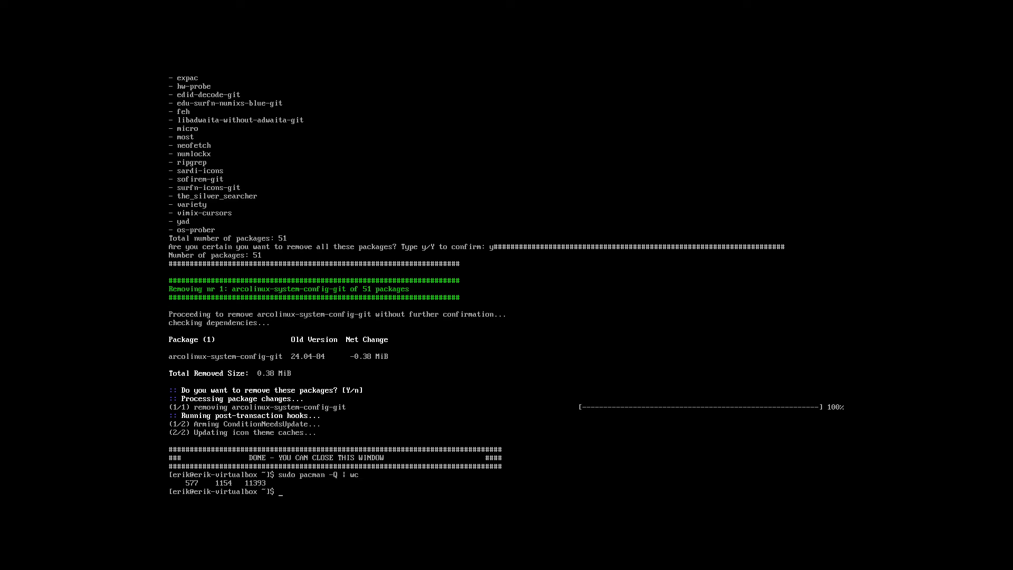
type("gti")
key("BackSpace")
key("BackSpace")
type("it clone https://github.com/arcolinuxd")
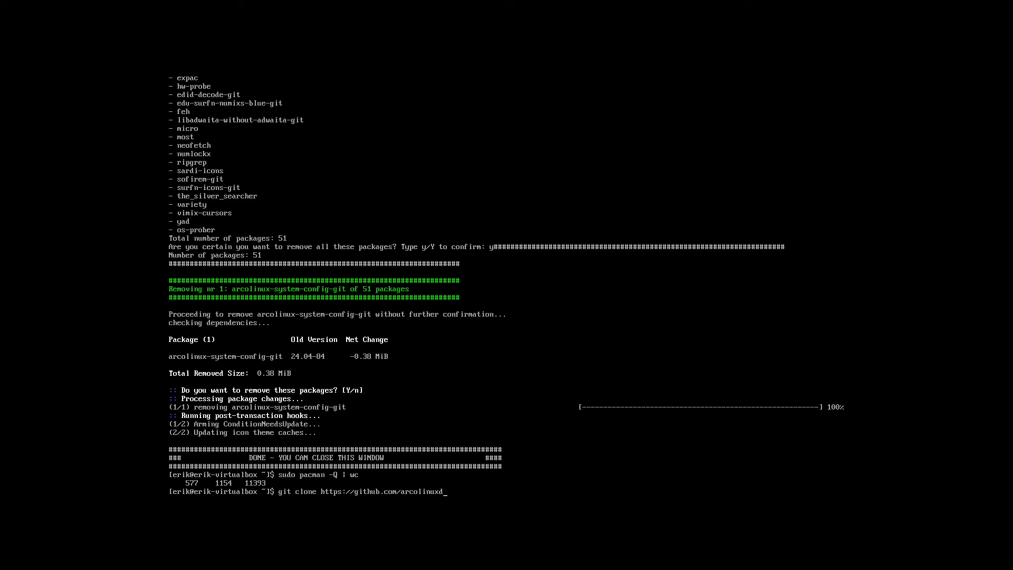
type("/arco")
type("-pa")
type("asma")
Clone the arco-plasma repository, move into the arco-plasma folder, and list its scripts
key("Return")
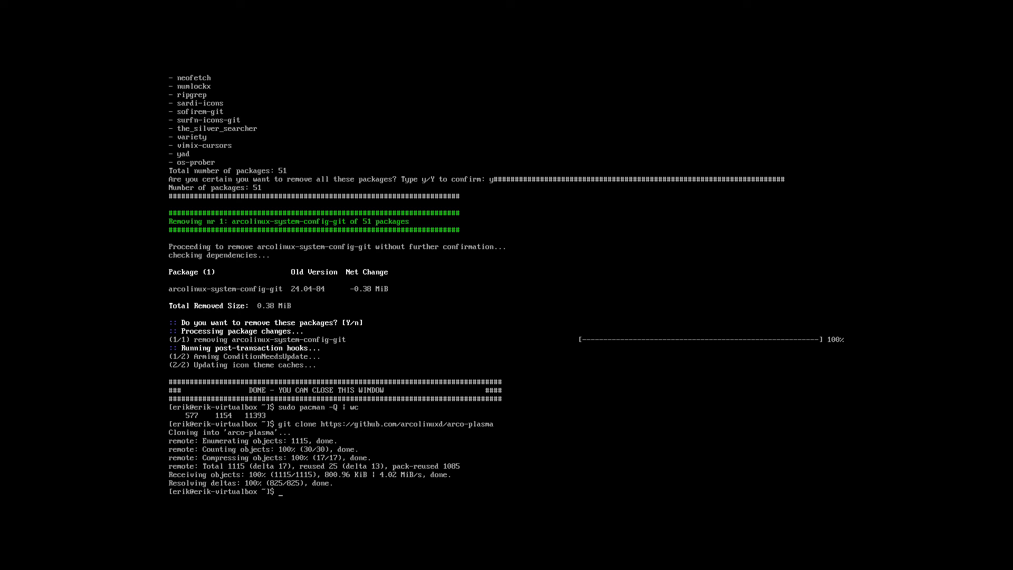
type("ls")
key("Return")
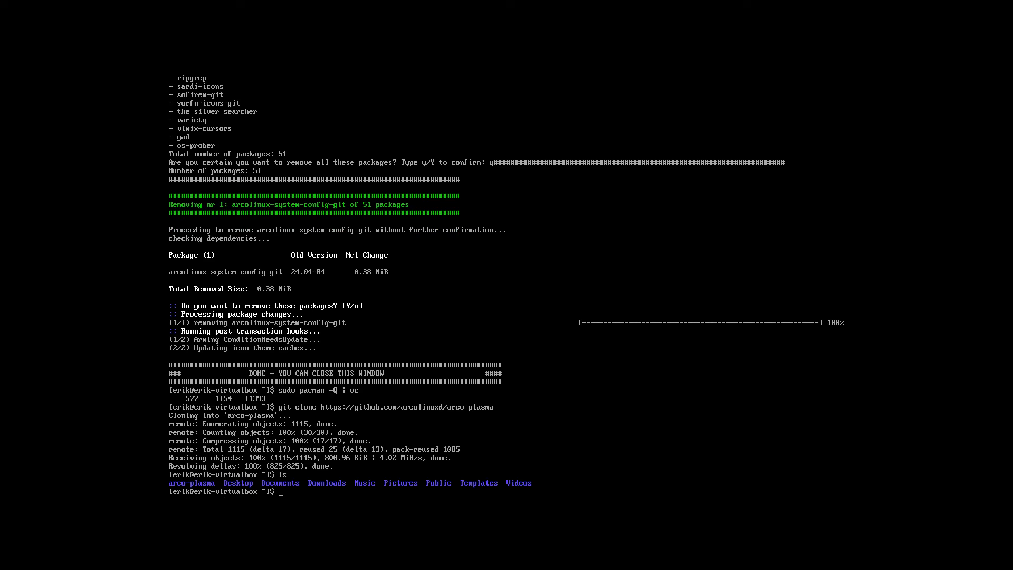
type("cd ar")
key("Tab")
key("Return")
type("ls")
key("Return")
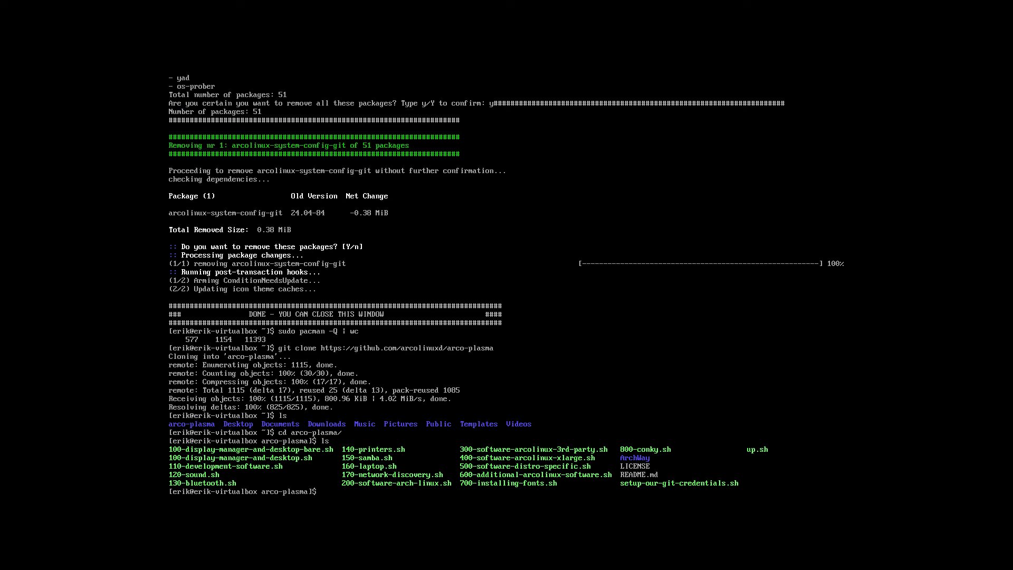
Enter ./100-display-manager-and-desktop.sh at the prompt using Tab completion
type("./100")
key("Tab")
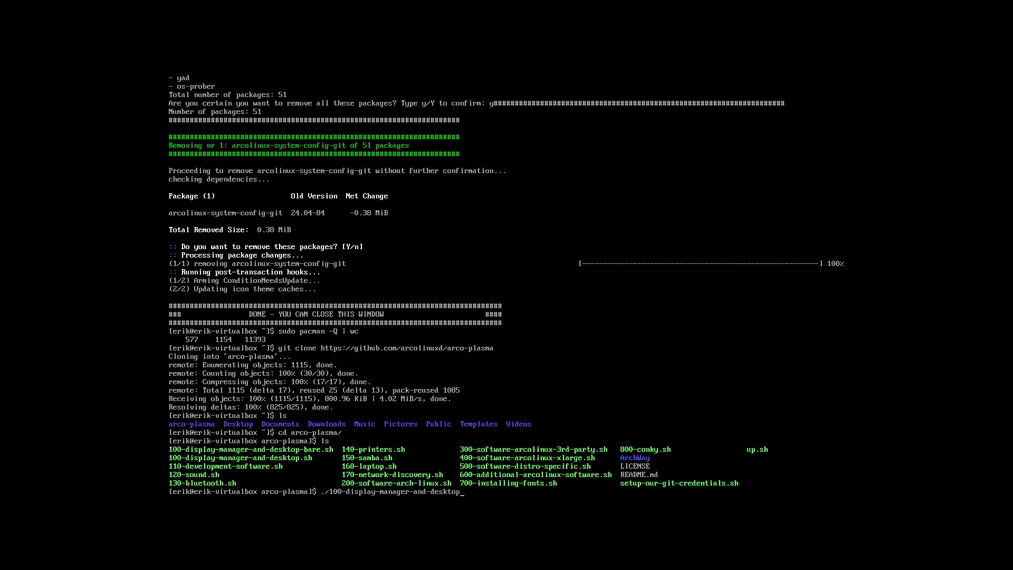
type(".sh")
Run ./100-display-manager-and-desktop.sh and let it install through to the SDDM login screen
key("Return")
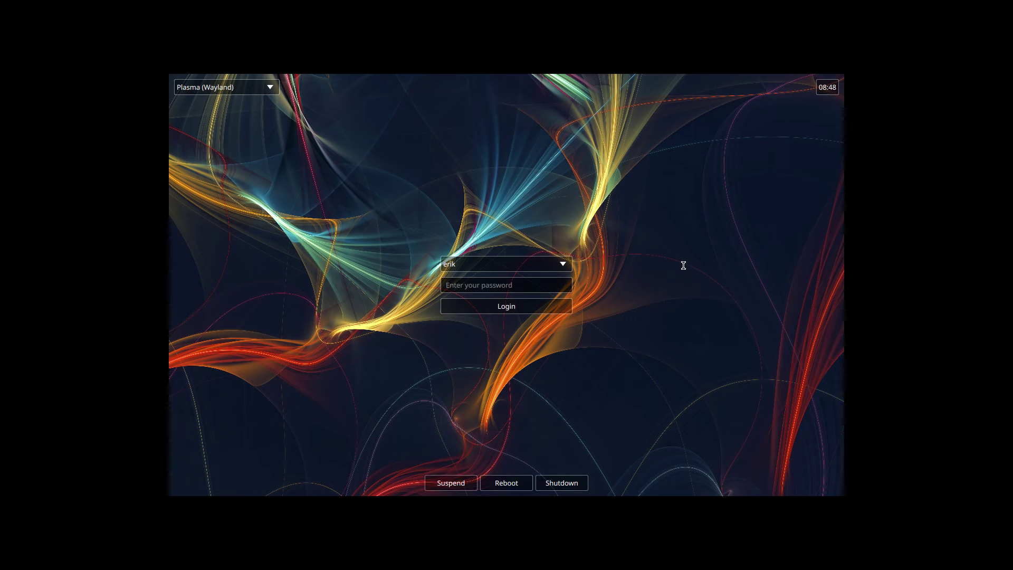
Select the Plasma (X11) session at SDDM and enter the account password
left_click(266, 89)
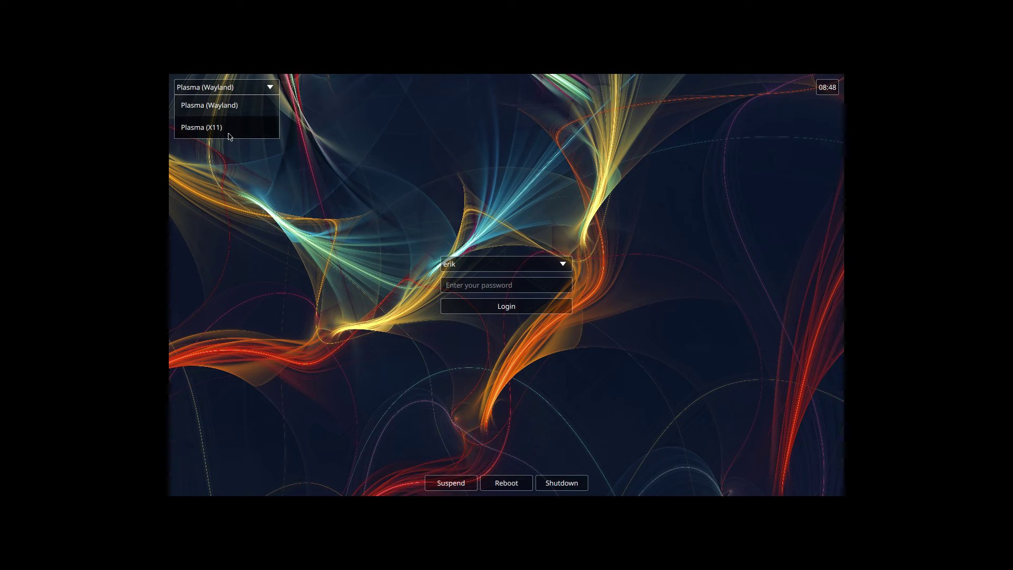
left_click(230, 127)
left_click(478, 289)
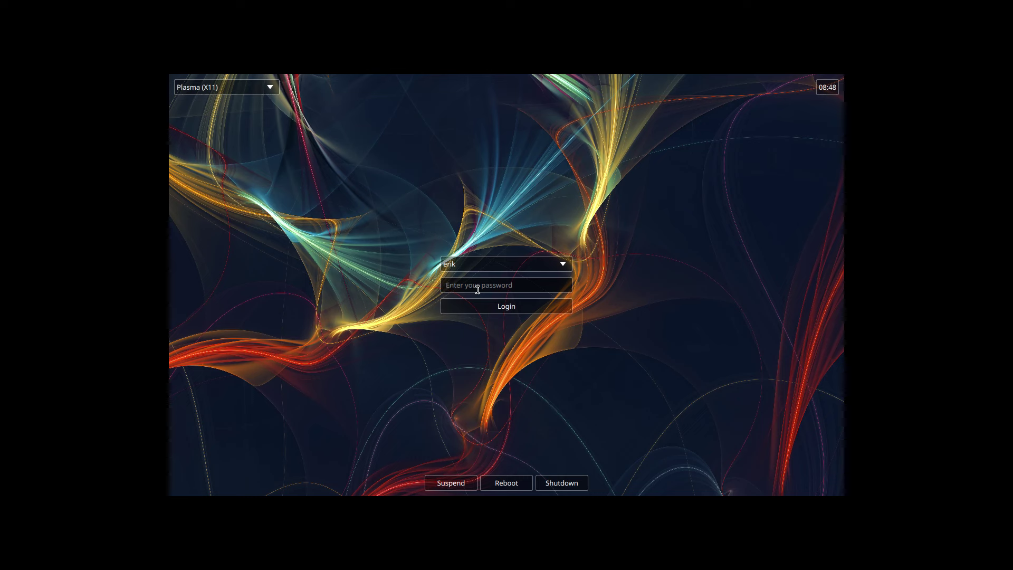
type("••")
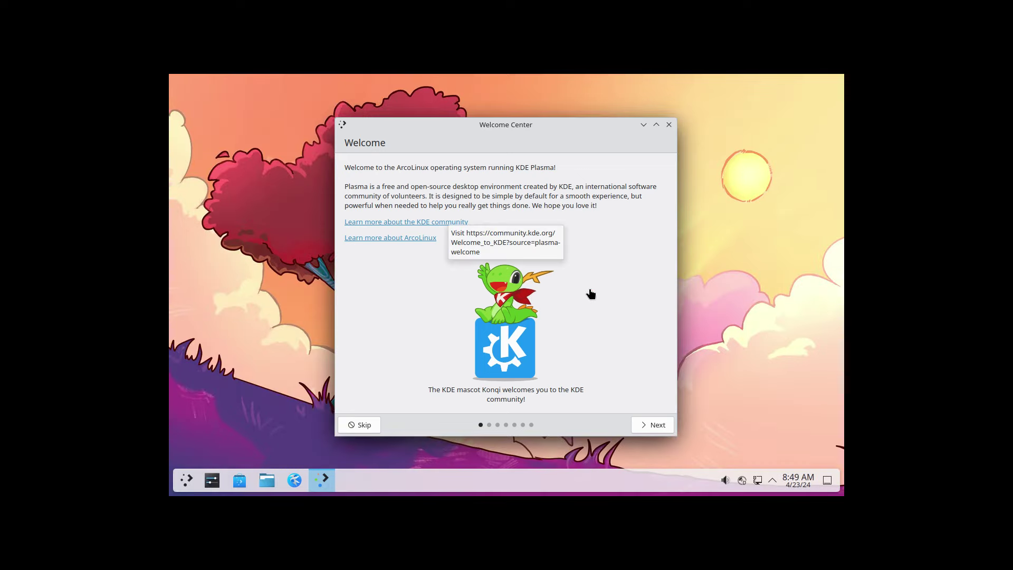
Close the Welcome Center and open System Settings maximized
left_click(669, 125)
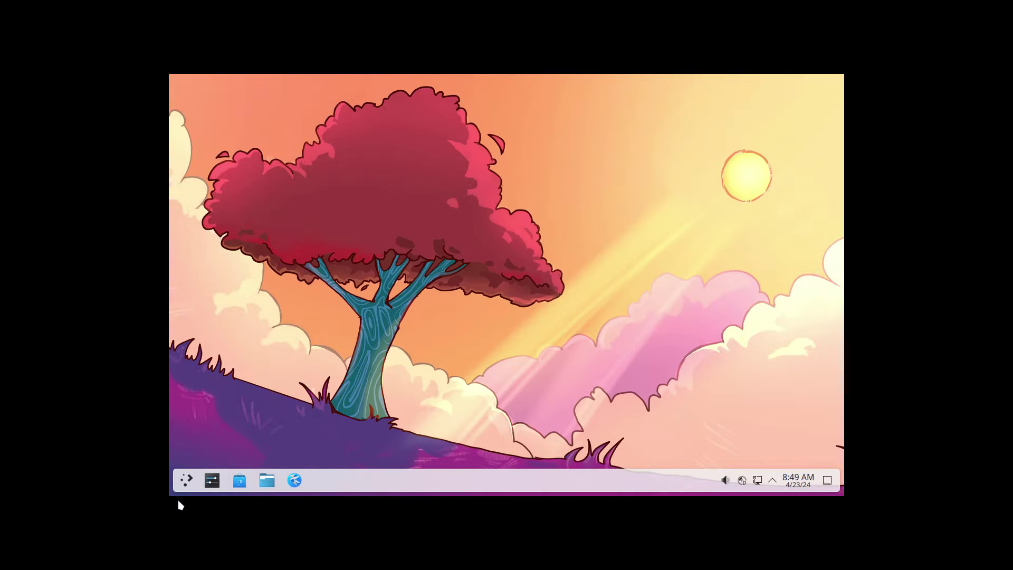
left_click(212, 479)
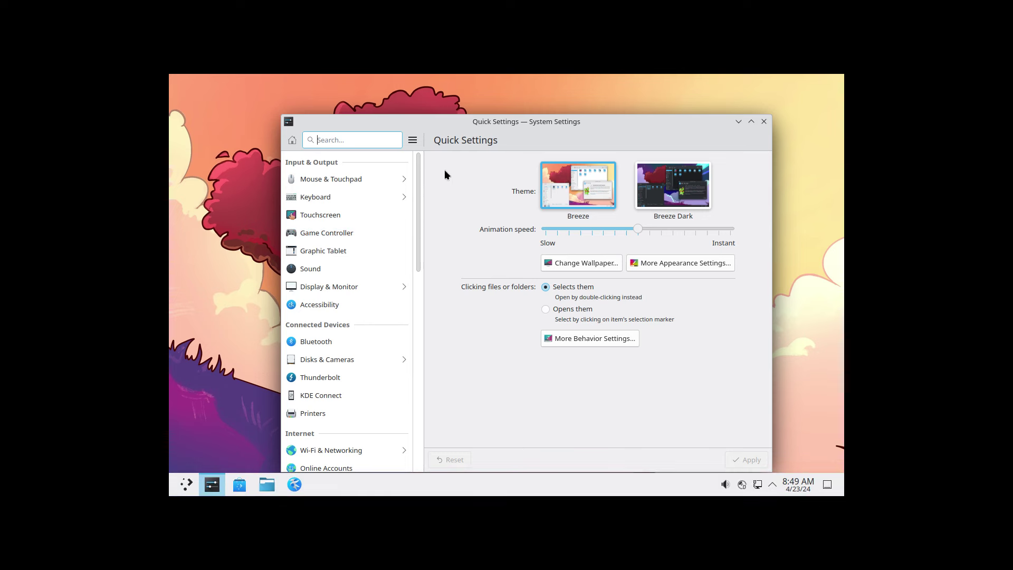
double_click(536, 120)
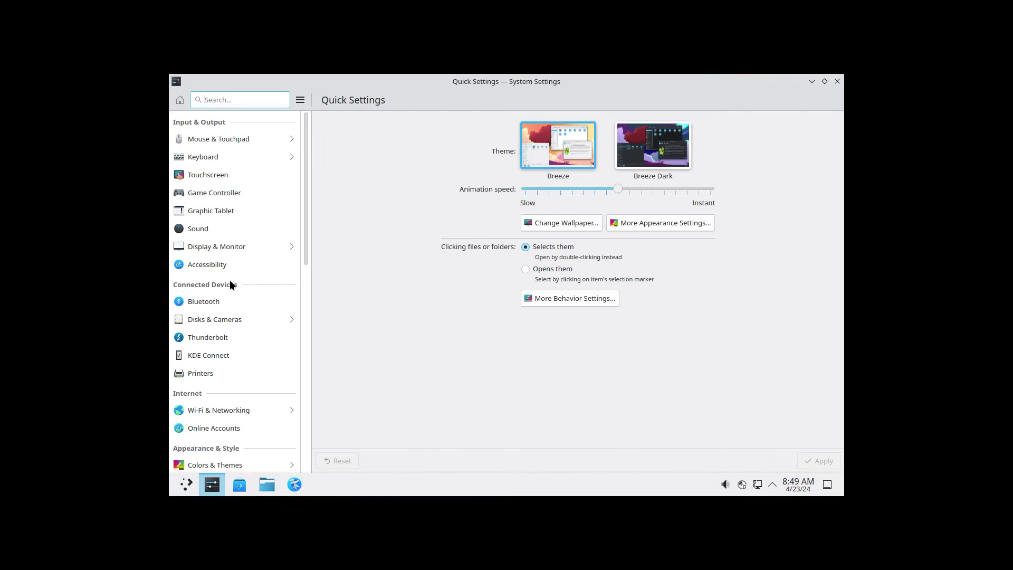
Set the display resolution to 1920x1080, keep the change, and reopen System Settings
left_click(227, 245)
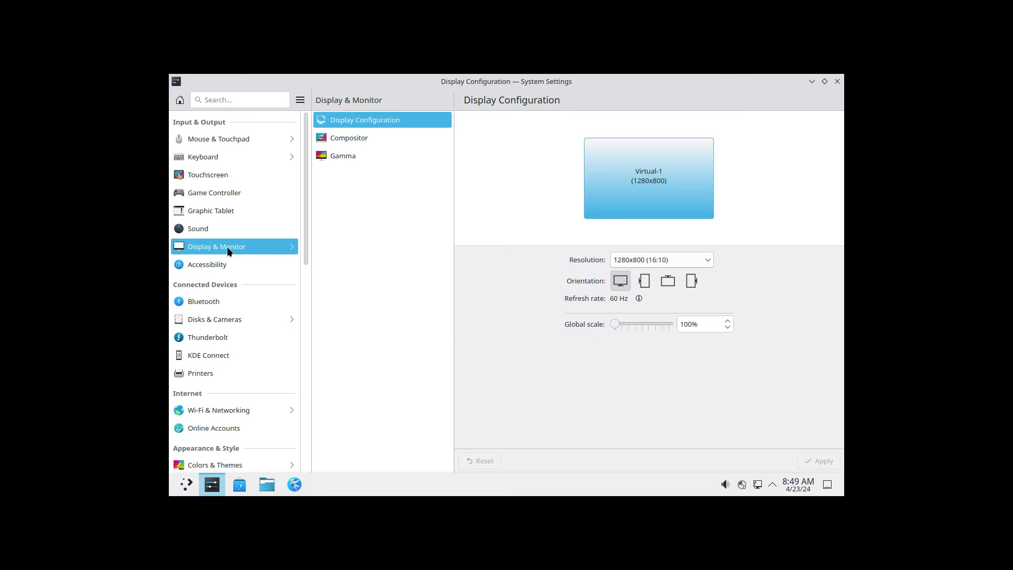
left_click(674, 256)
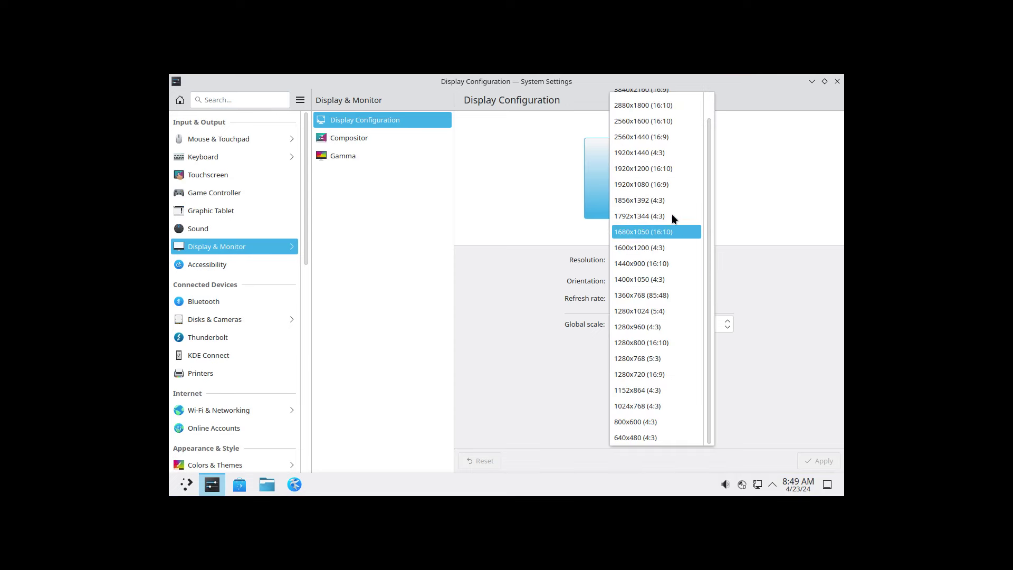
left_click(669, 183)
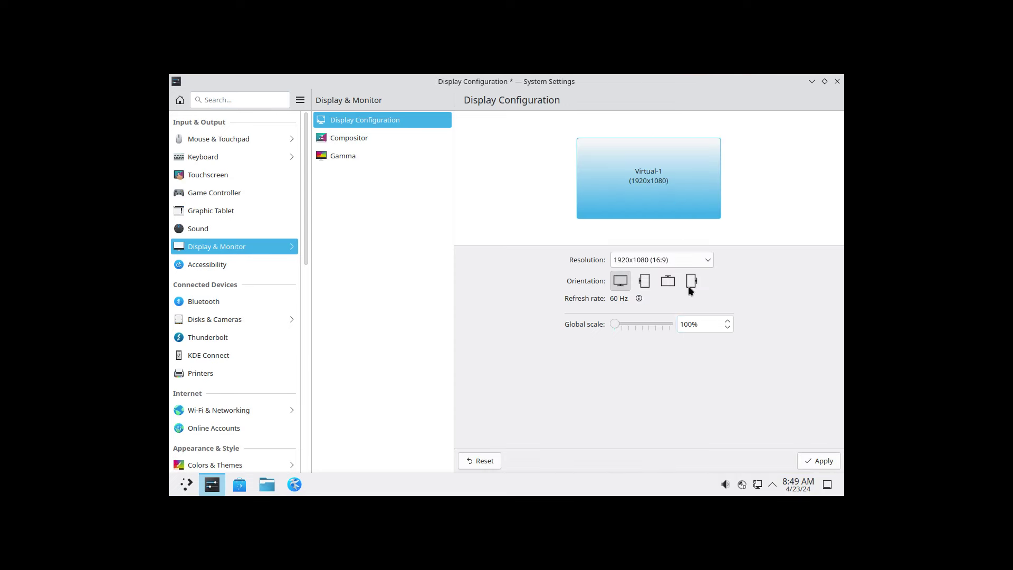
left_click(813, 460)
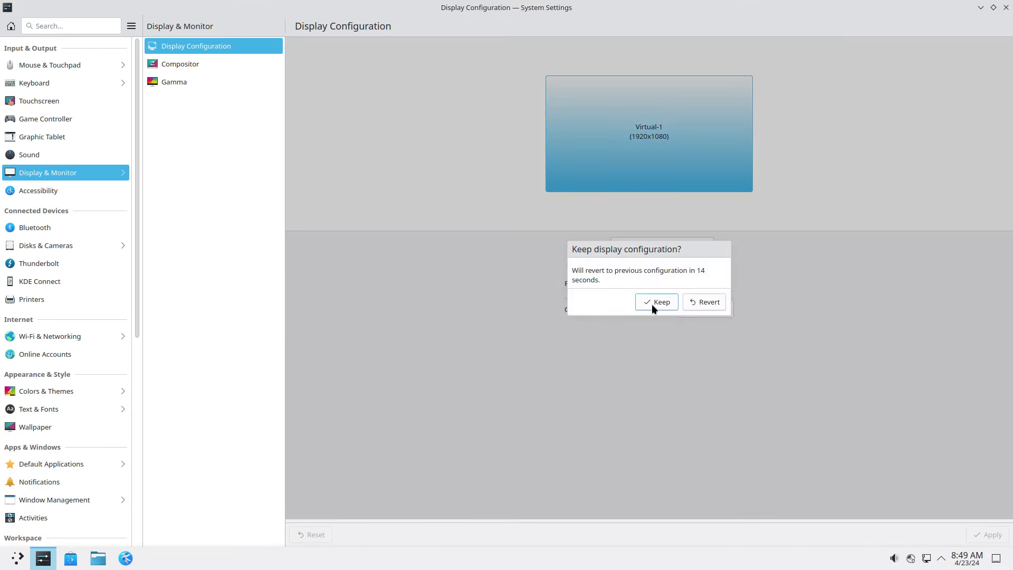
left_click(677, 302)
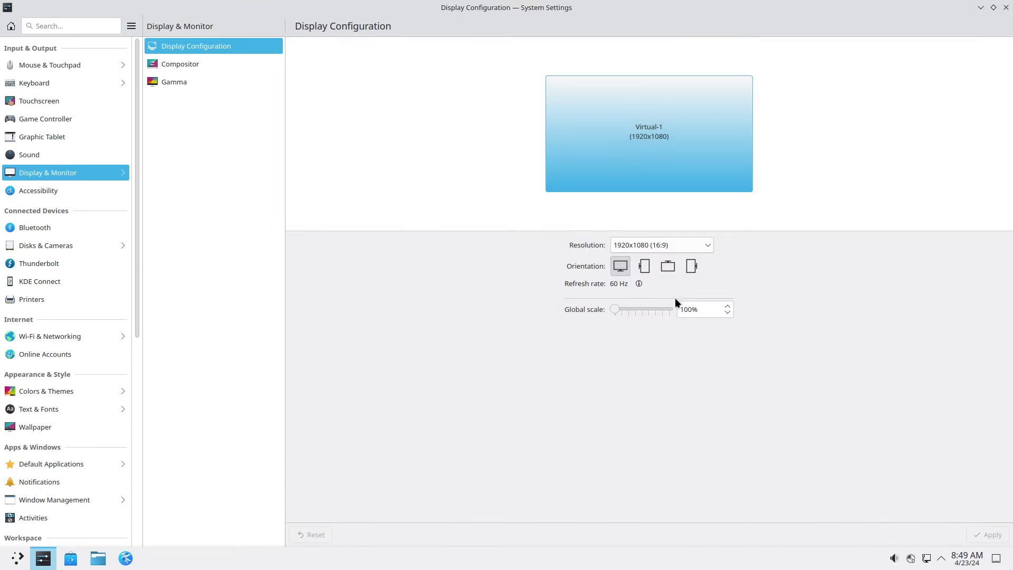
left_click(1005, 8)
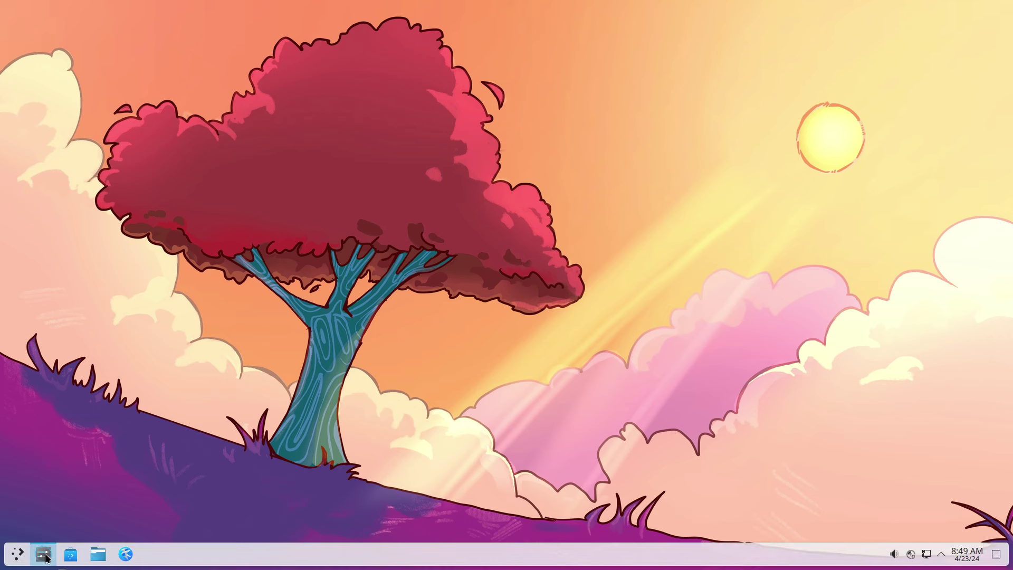
left_click_drag(43, 554, 295, 319)
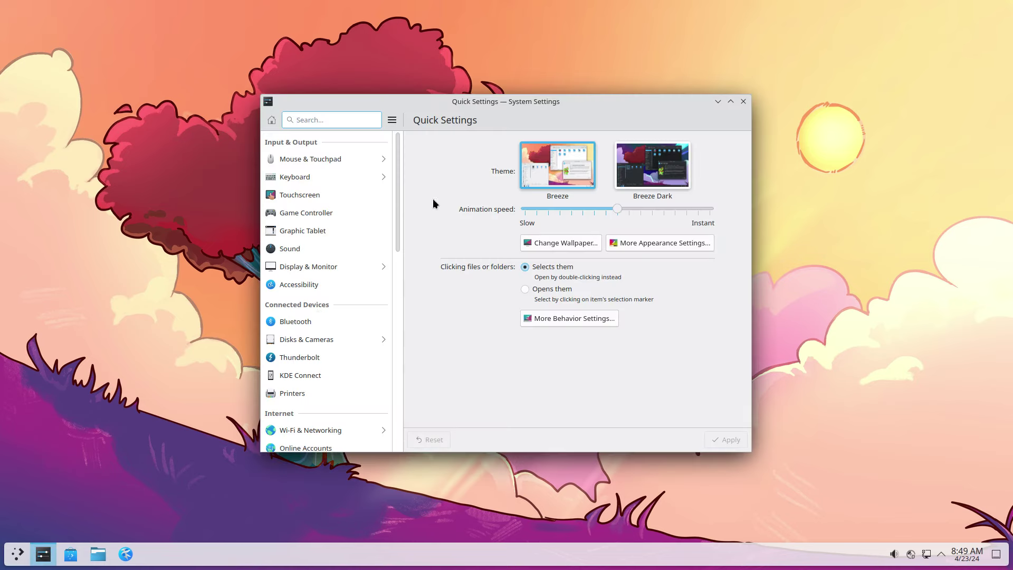
Apply the Surfn Nordic Darker global theme and close System Settings
left_click(691, 244)
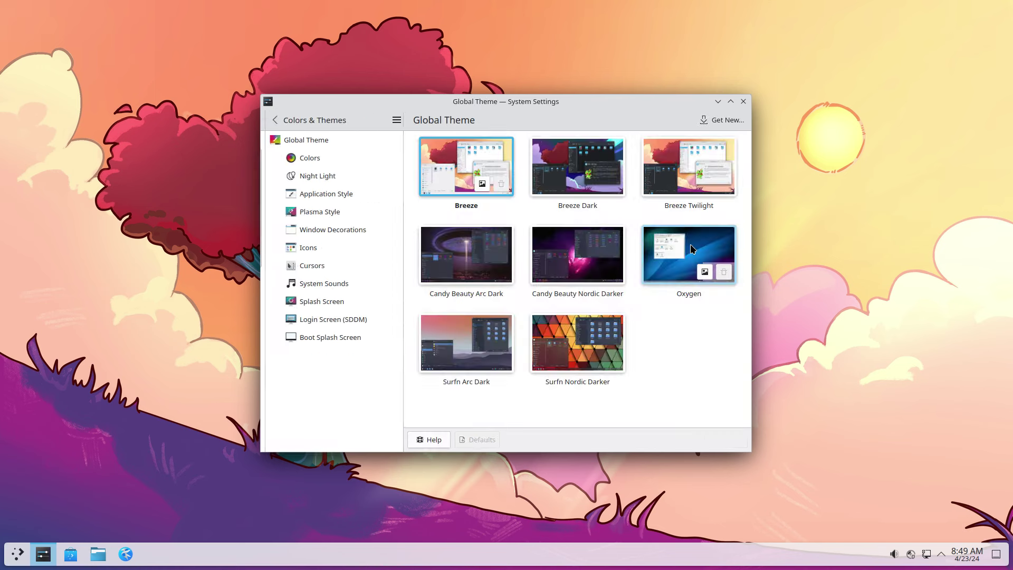
left_click(560, 357)
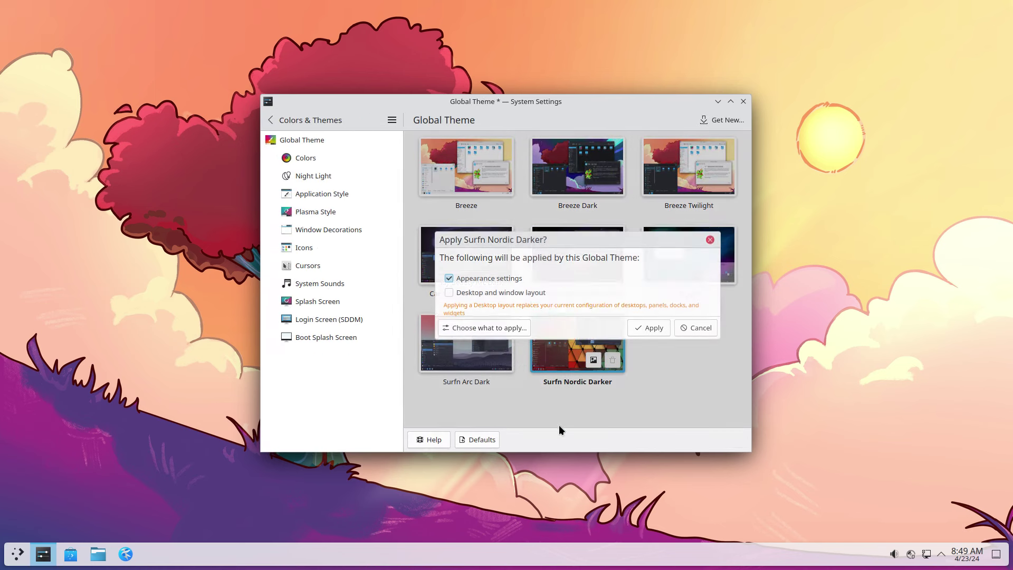
left_click(643, 324)
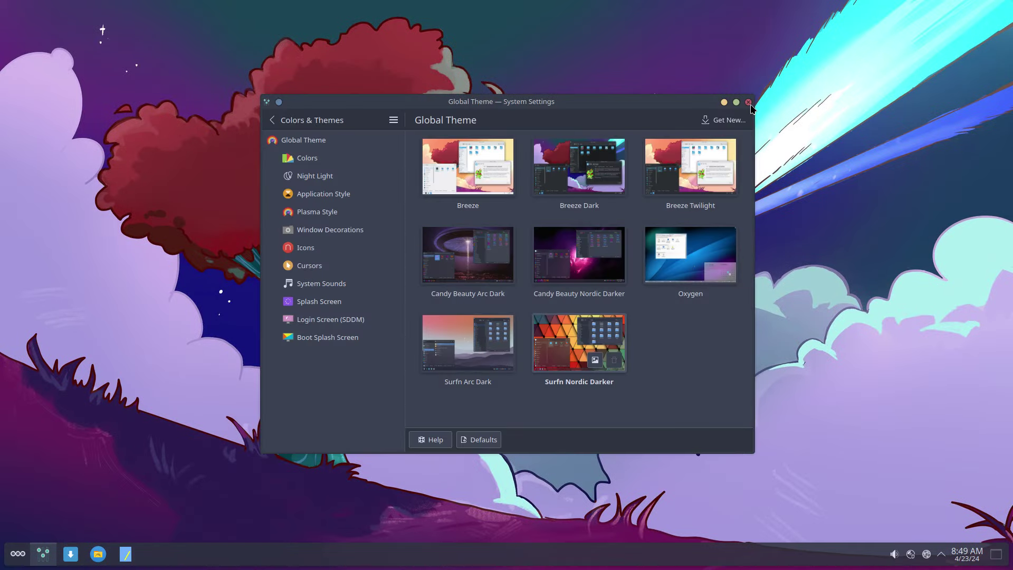
left_click(749, 103)
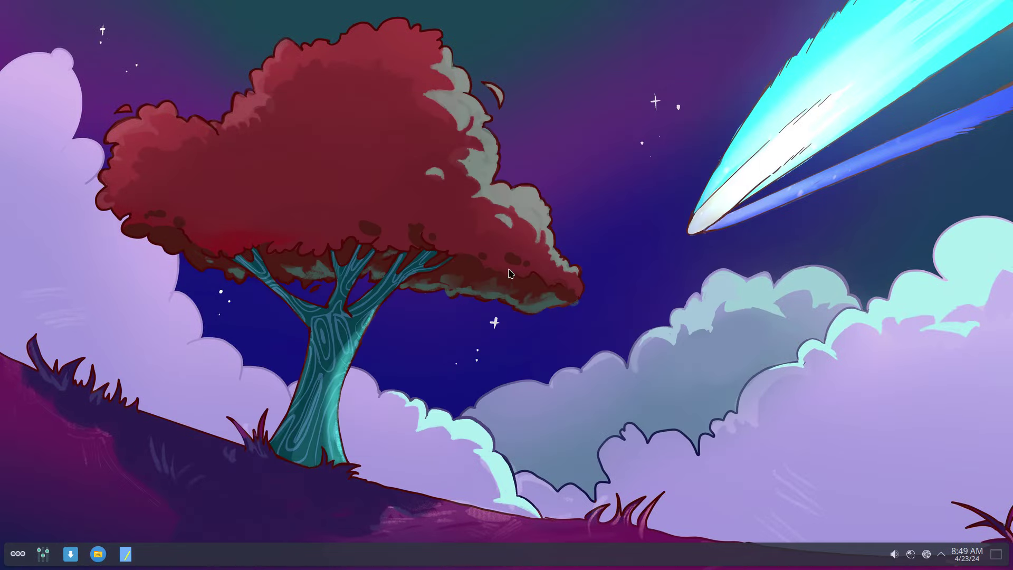
left_click(9, 557)
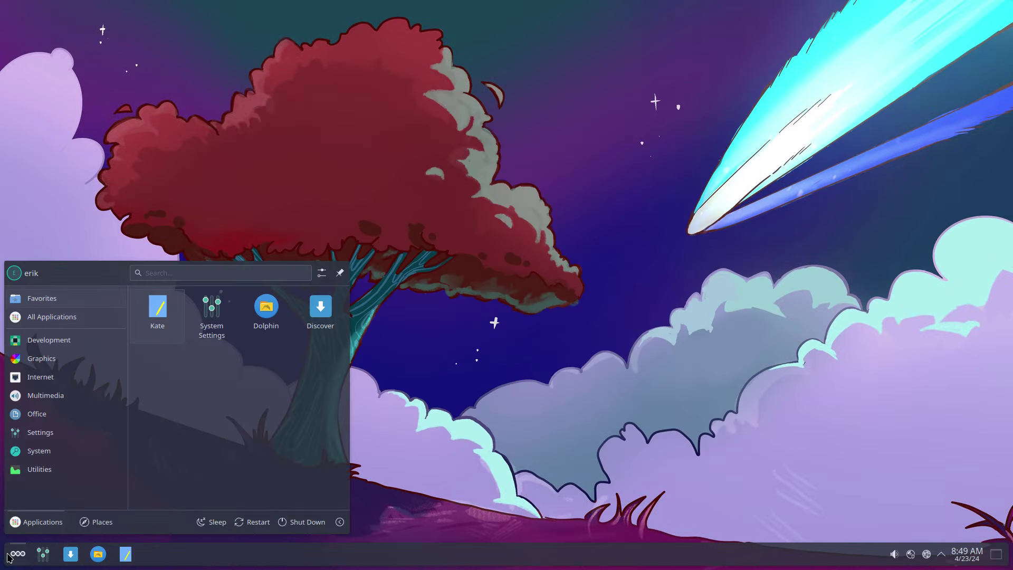
Move the panel to the top of the screen, set its width to Fit content, and exit edit mode
left_click(10, 556)
right_click(268, 563)
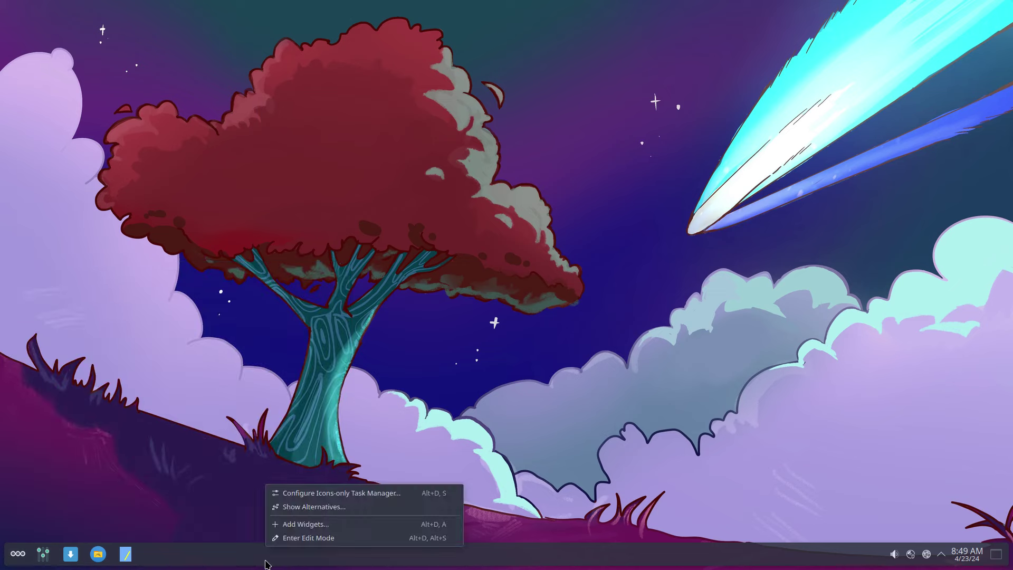
left_click(305, 547)
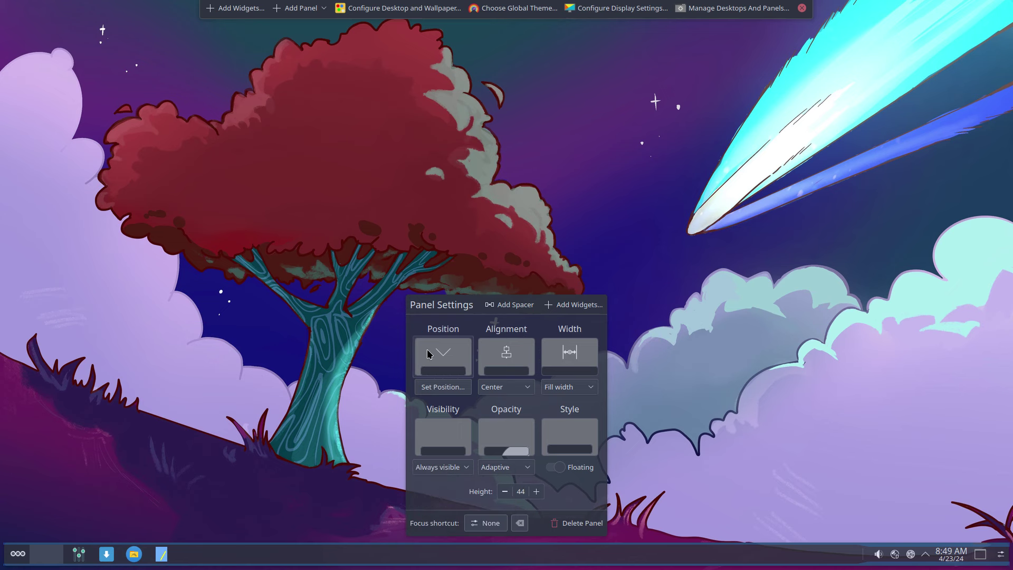
left_click_drag(428, 350, 514, 46)
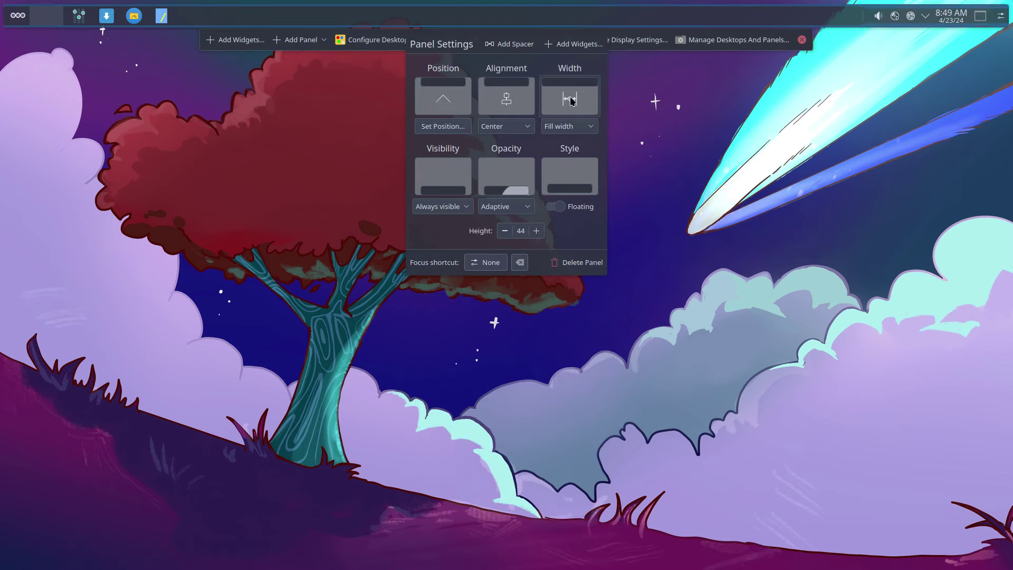
left_click(579, 126)
left_click(576, 158)
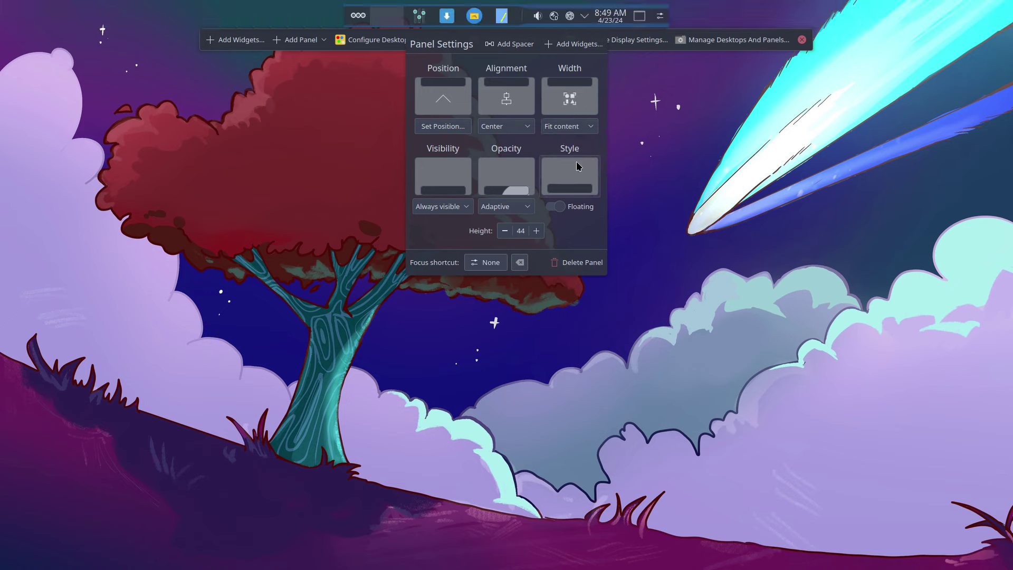
left_click(801, 41)
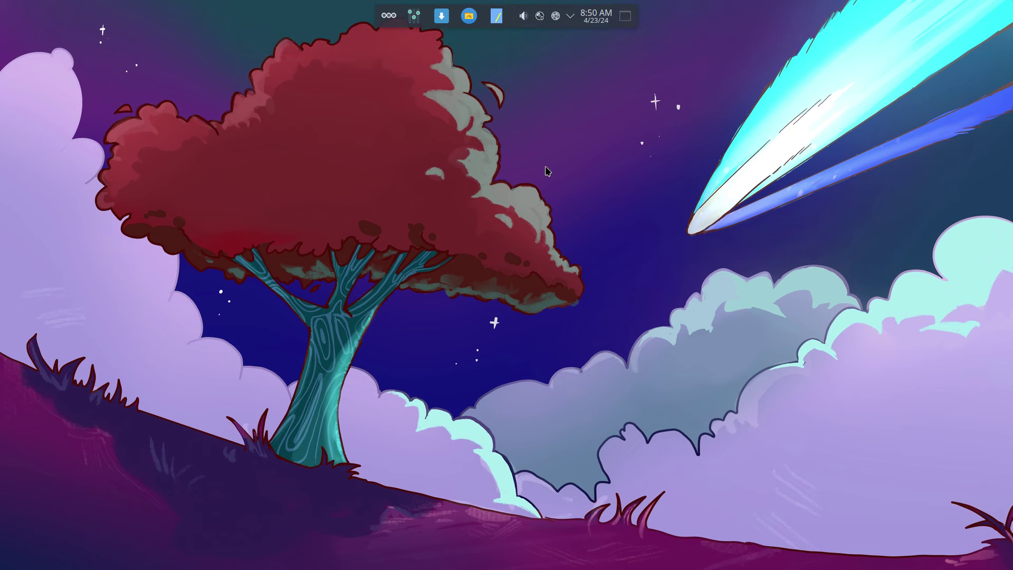
left_click(389, 15)
type("var")
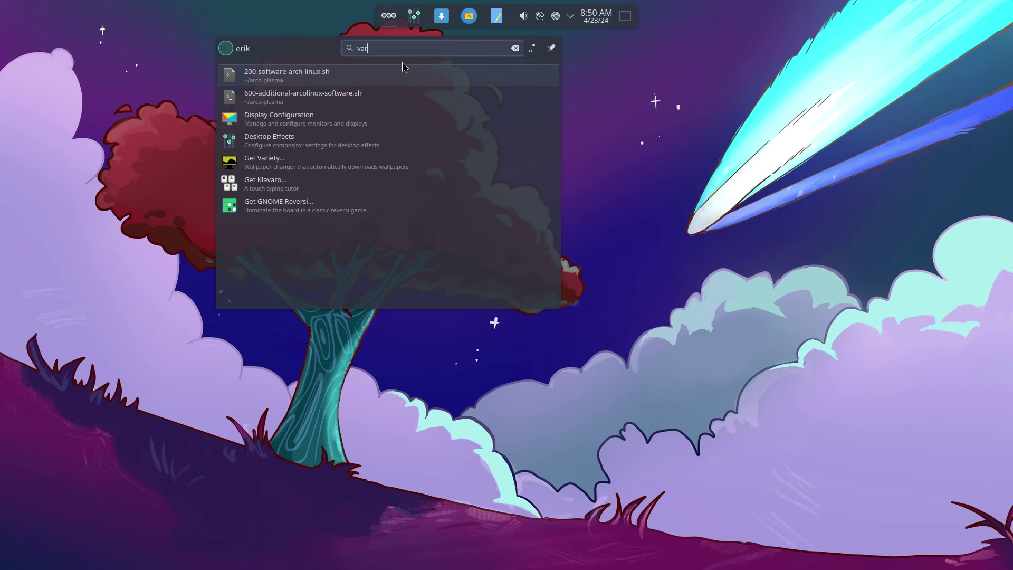
key("Down")
key("Down")
key("Down")
key("Down")
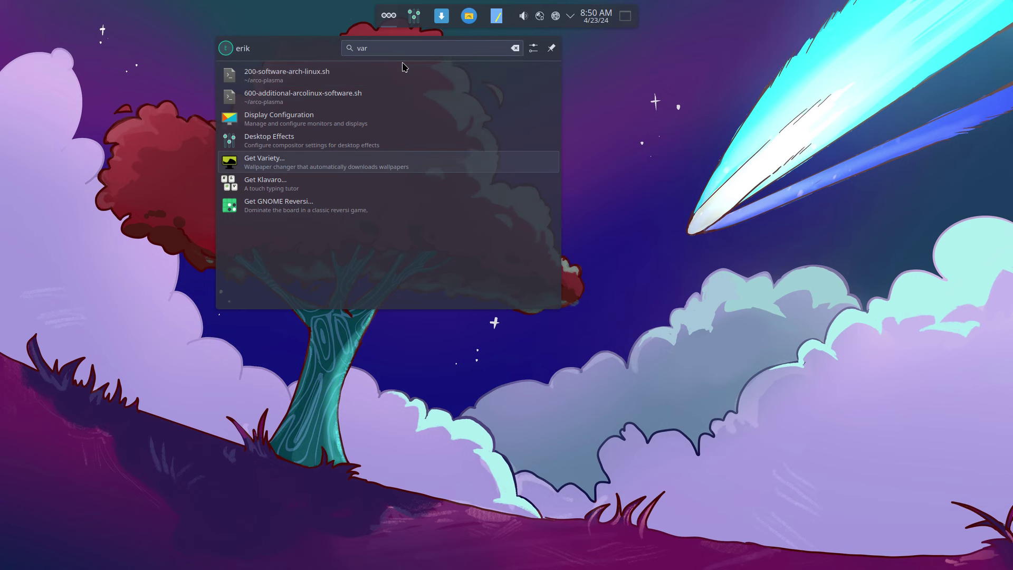
key("Return")
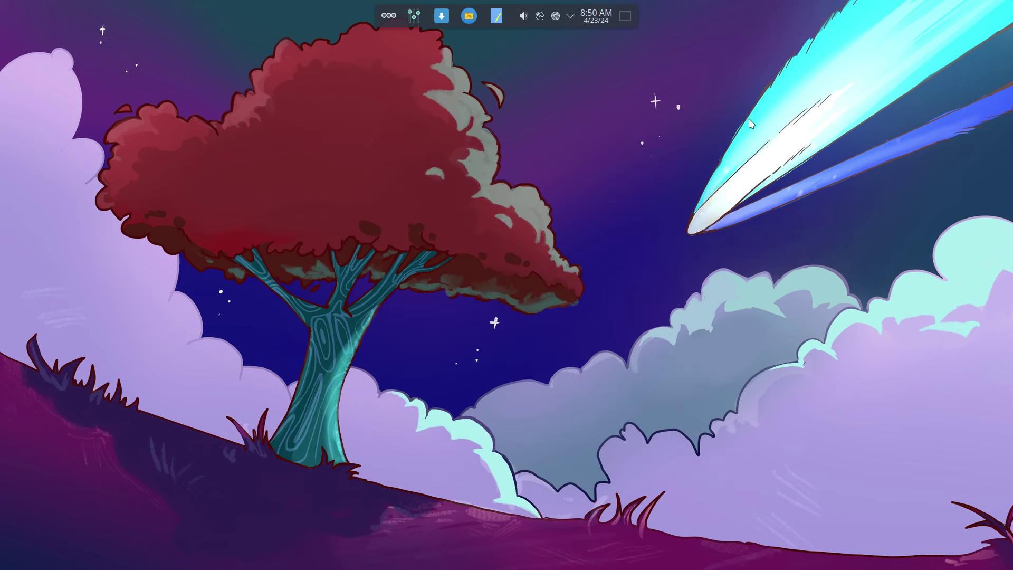
Run 'sudo pacman -S variety' in Konsole, enter the password, and confirm installing the 21 packages
key("ctrl+alt+t")
type("sudo")
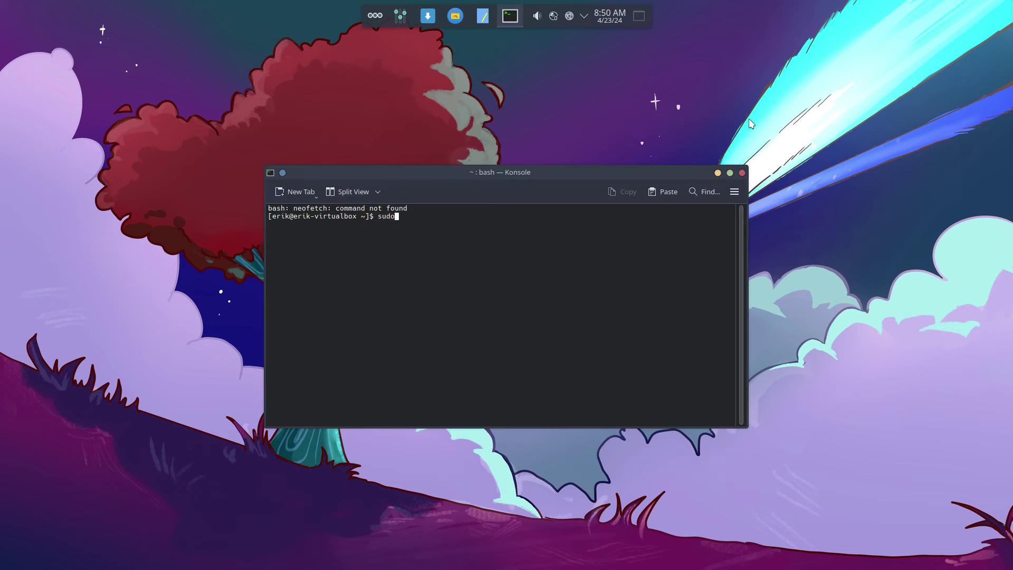
type(" pacman -S variety")
key("Return")
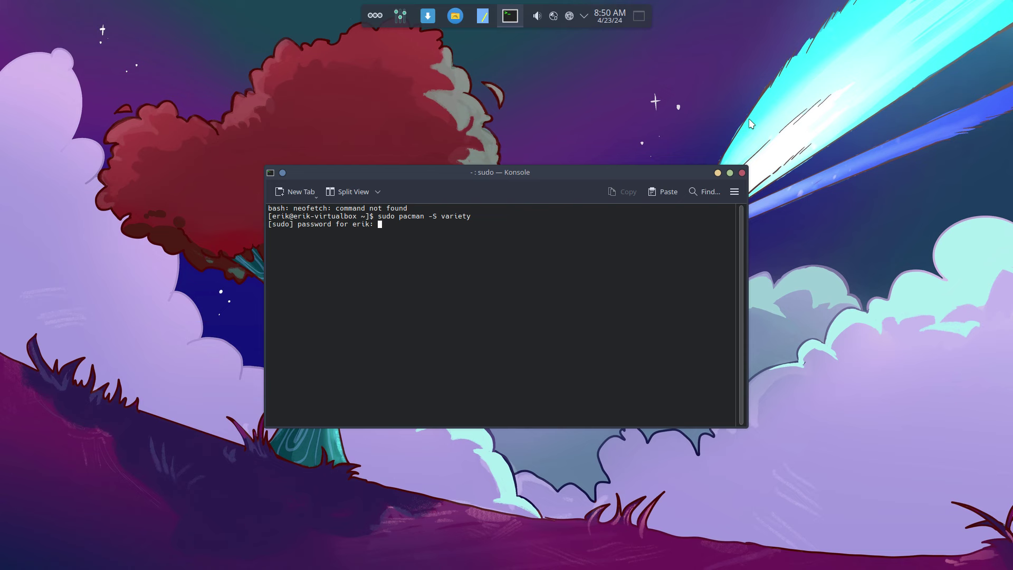
key("Return")
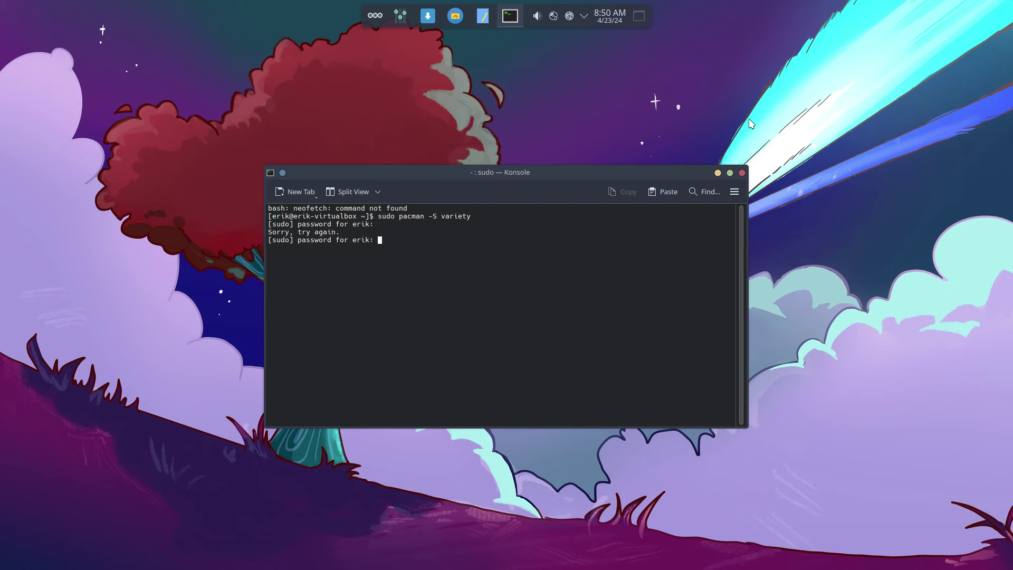
key("Return")
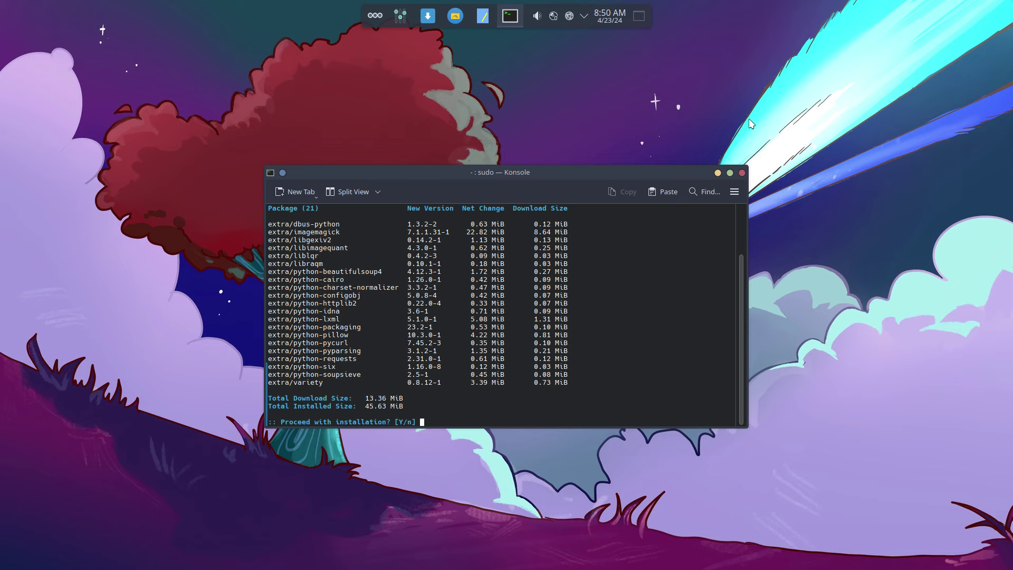
key("Return")
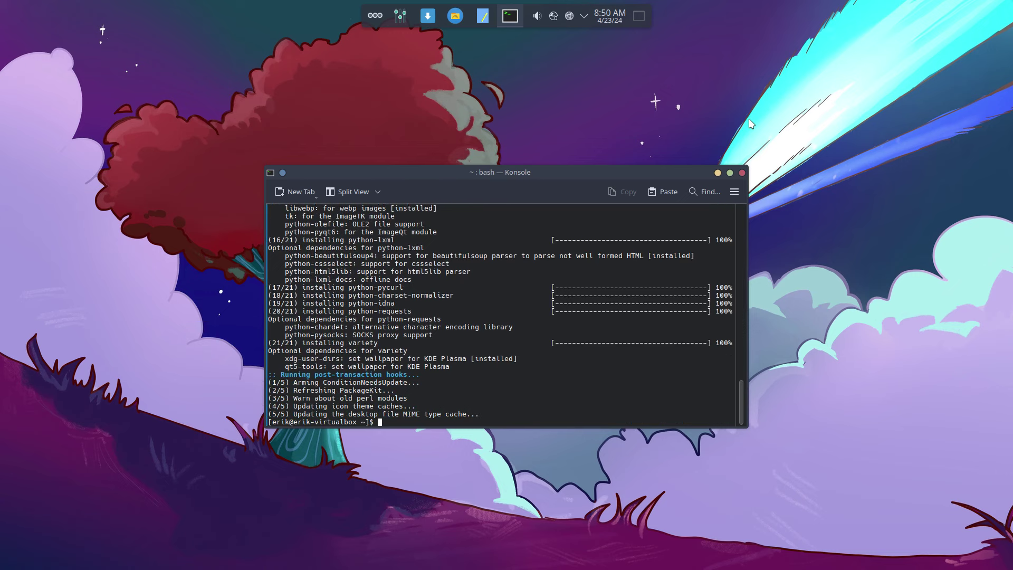
Close the Konsole window, confirming Close Window
key("ctrl+shift+t")
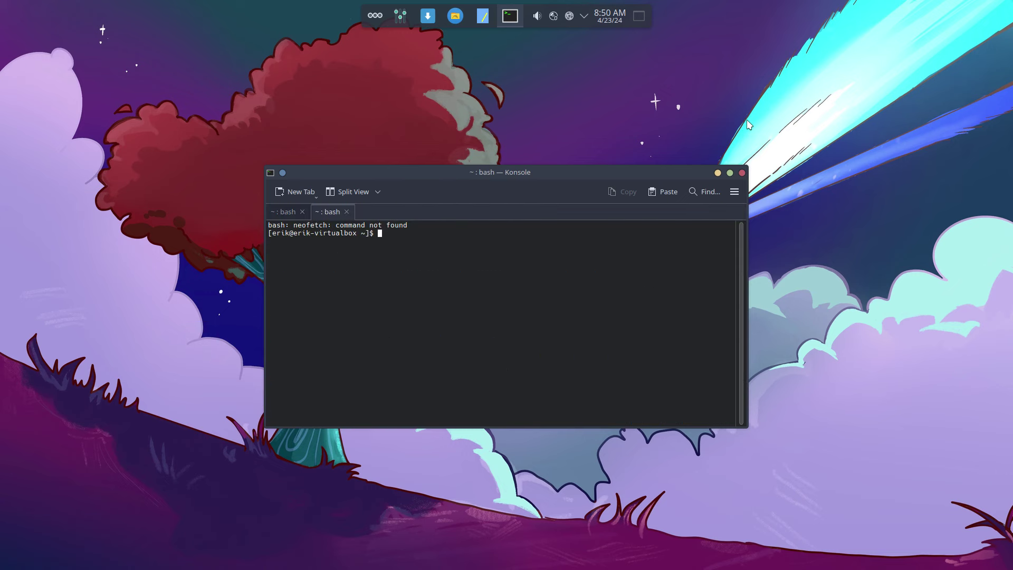
left_click(741, 173)
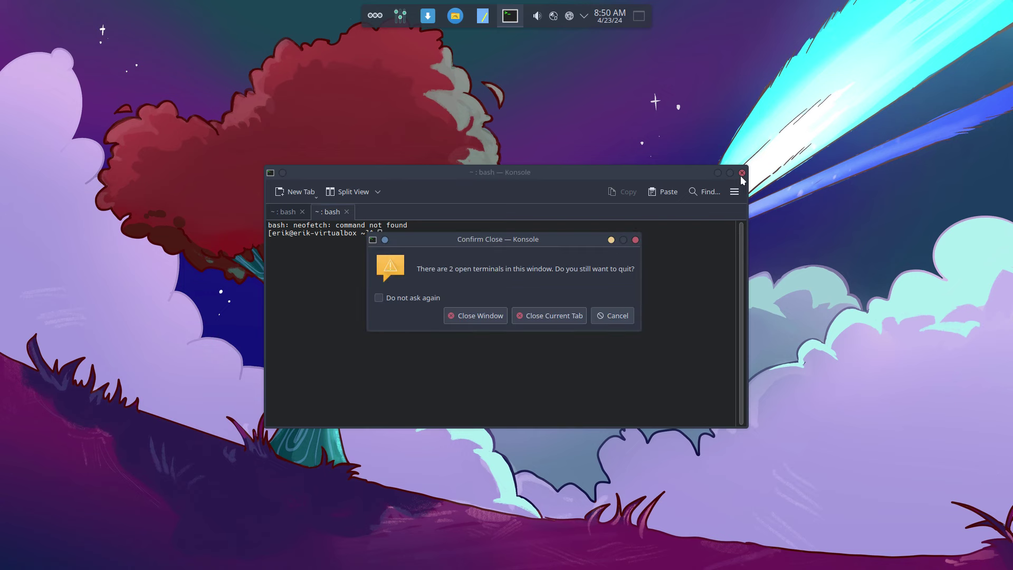
left_click(474, 315)
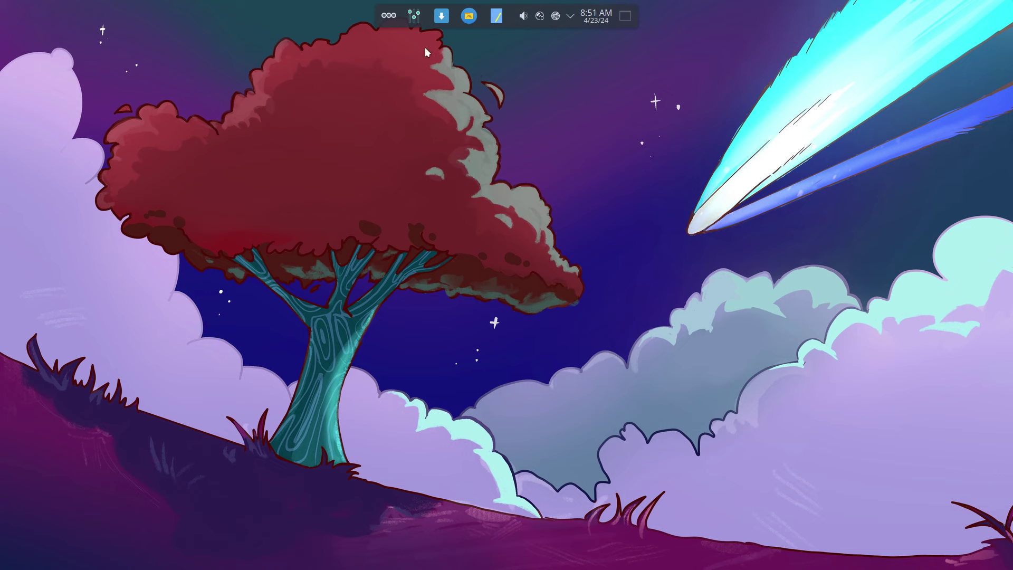
Start Variety via a launcher search for 'var' and request the next wallpaper from its tray menu
left_click(394, 14)
type("var")
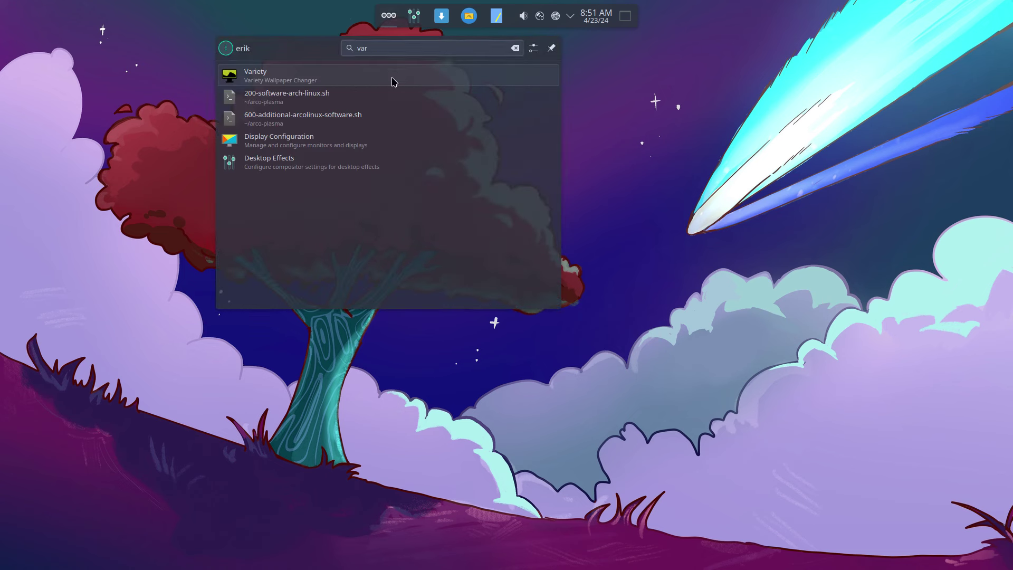
left_click(394, 82)
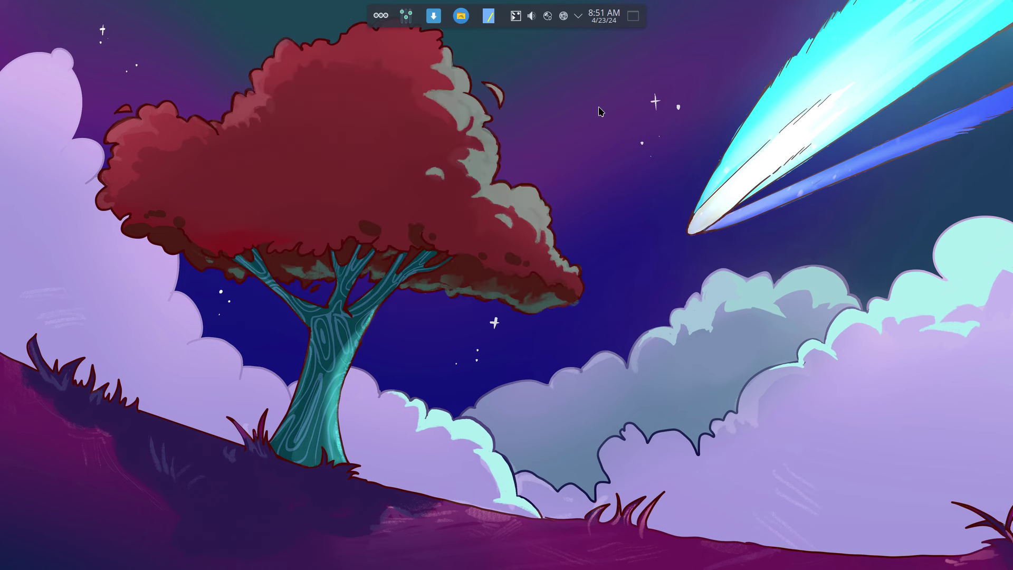
left_click(515, 16)
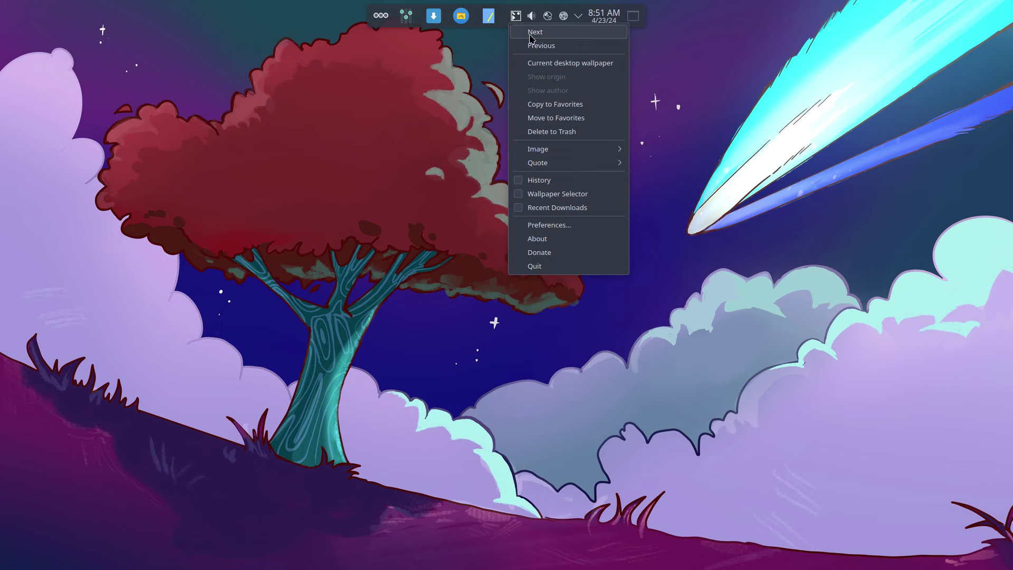
left_click(529, 33)
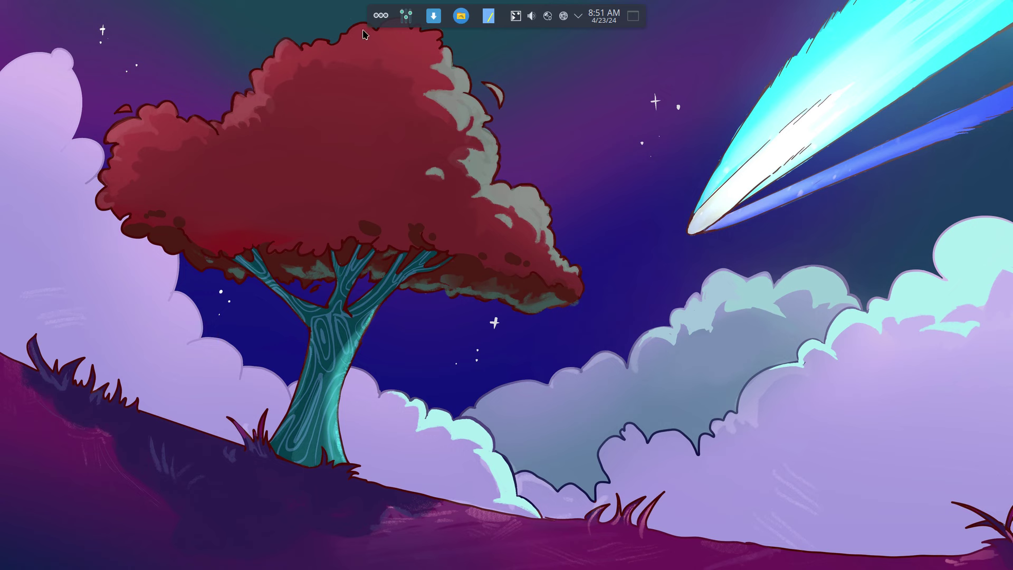
left_click(382, 12)
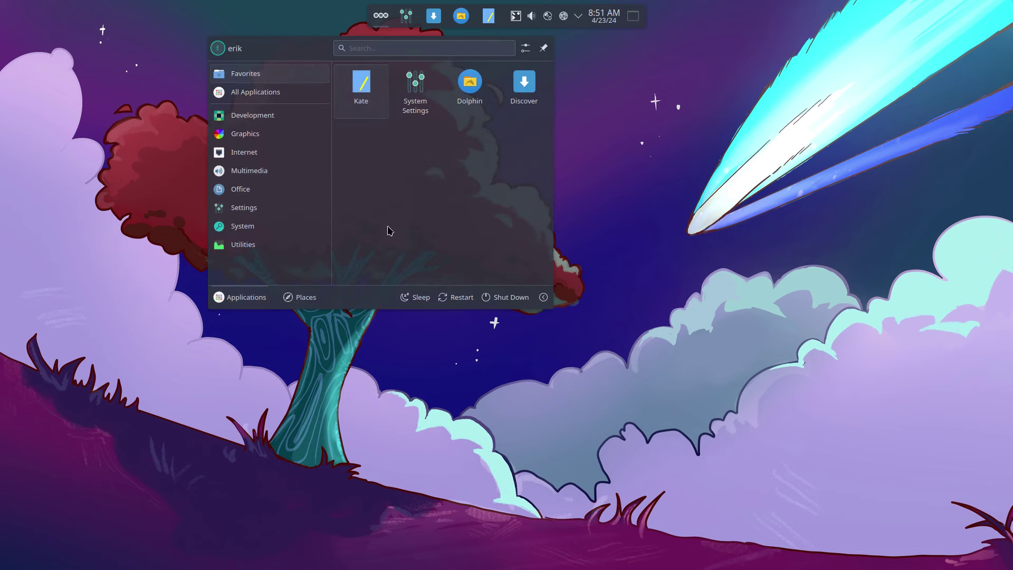
left_click(543, 298)
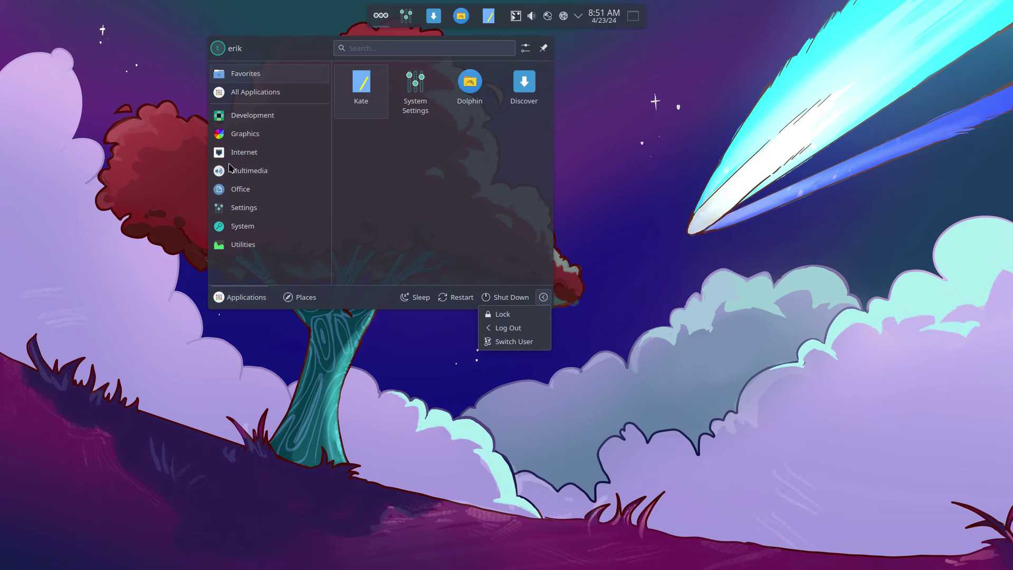
left_click(254, 120)
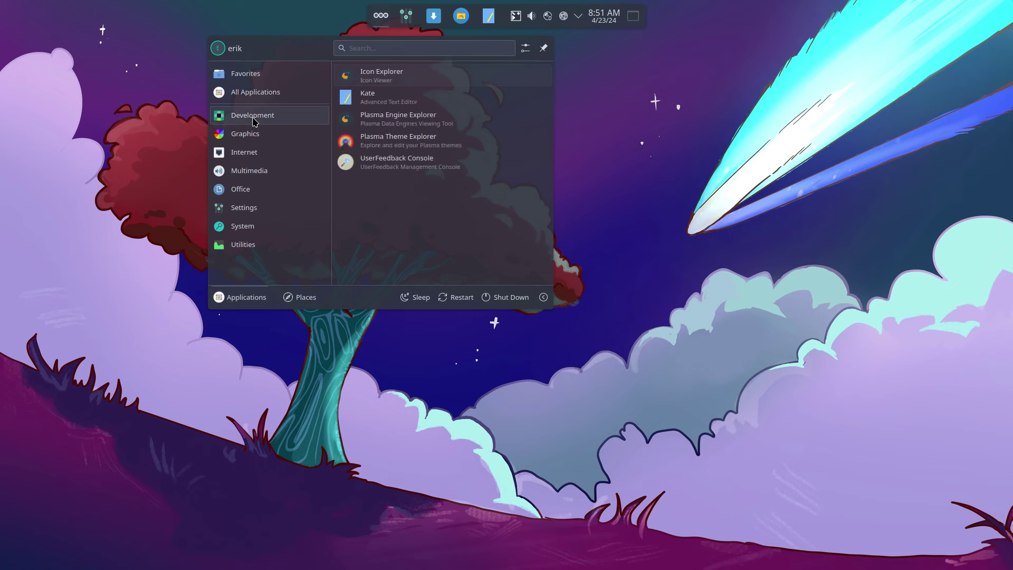
mouse_move(257, 137)
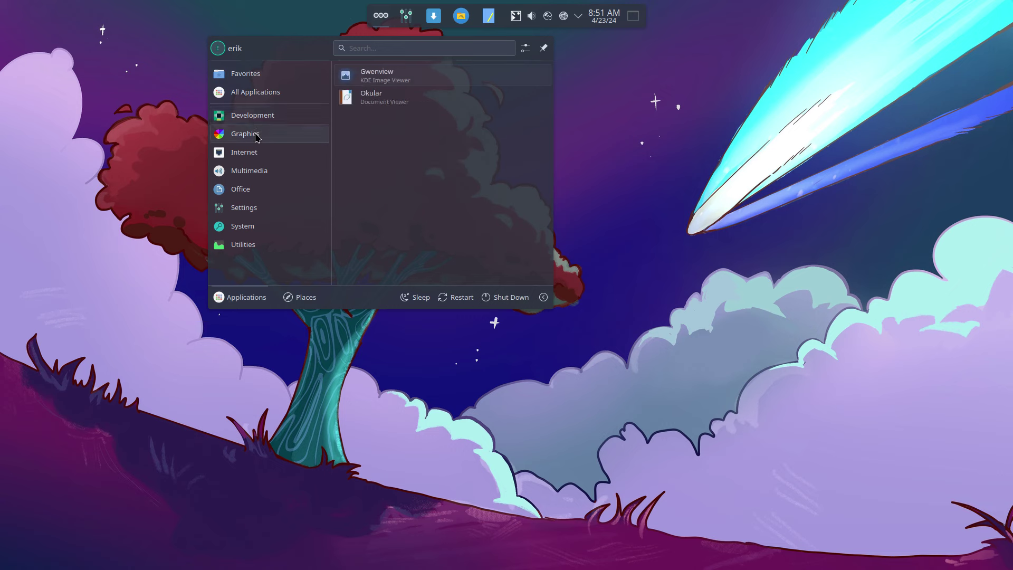
mouse_move(259, 155)
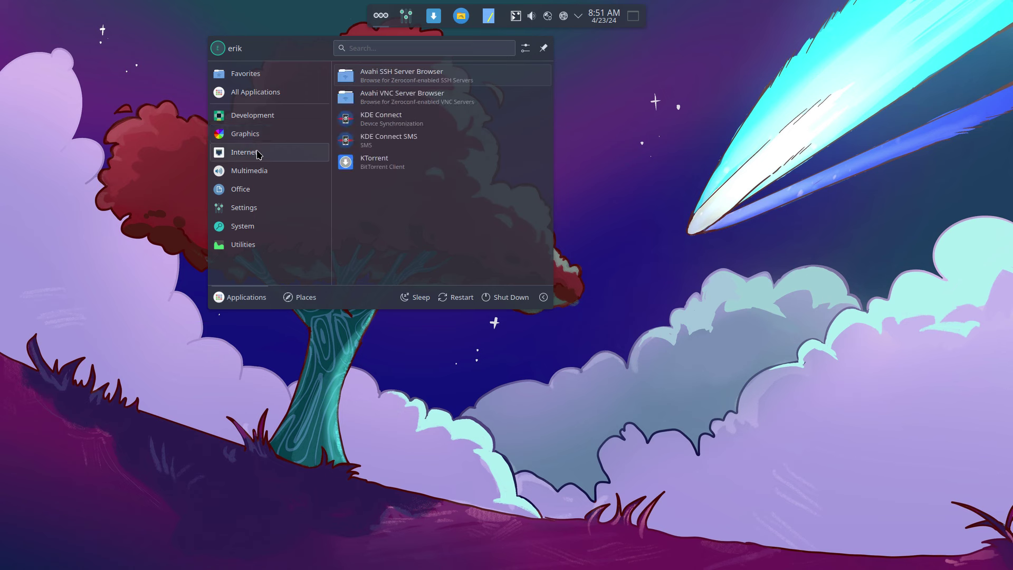
mouse_move(258, 173)
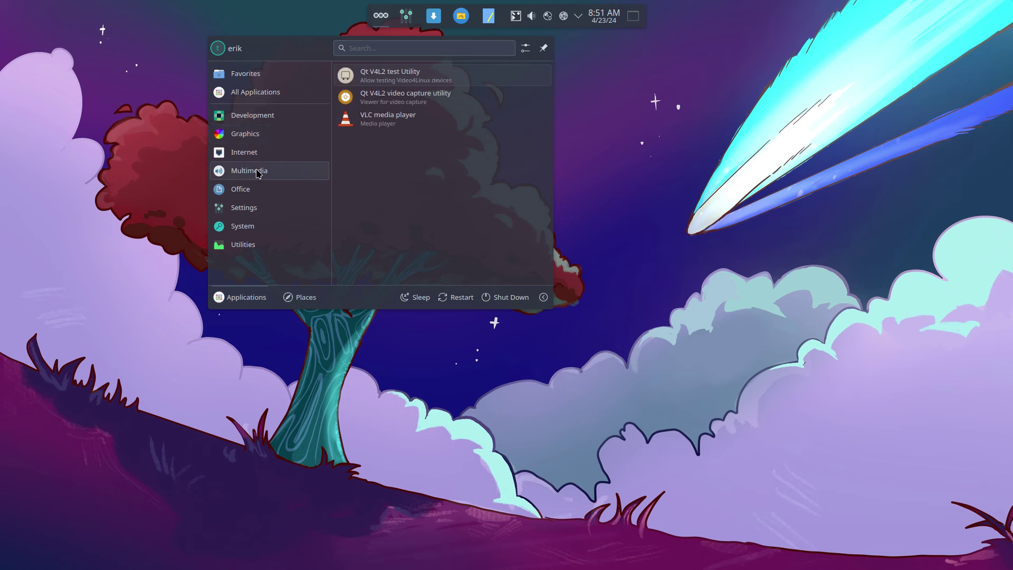
mouse_move(258, 194)
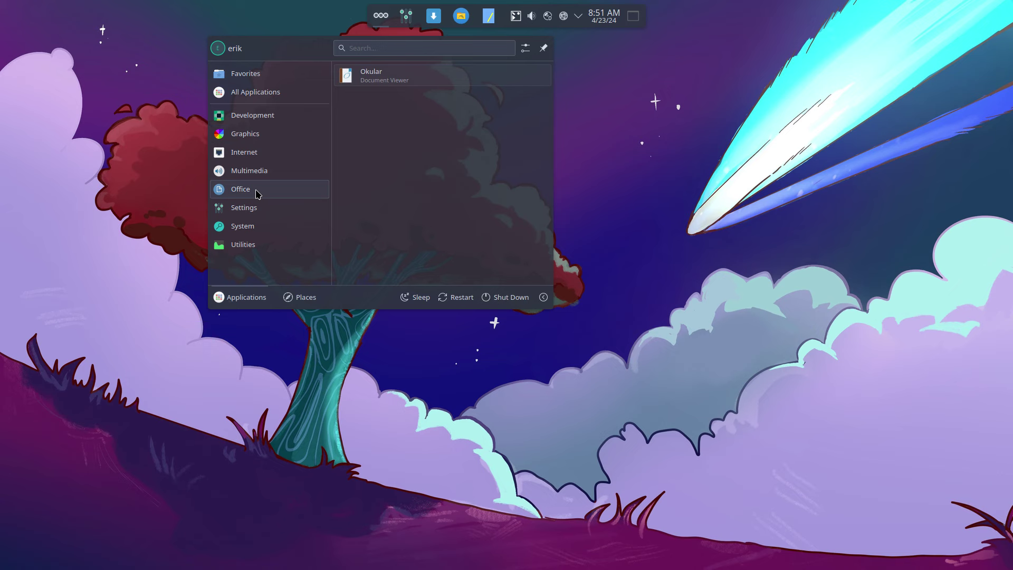
mouse_move(255, 228)
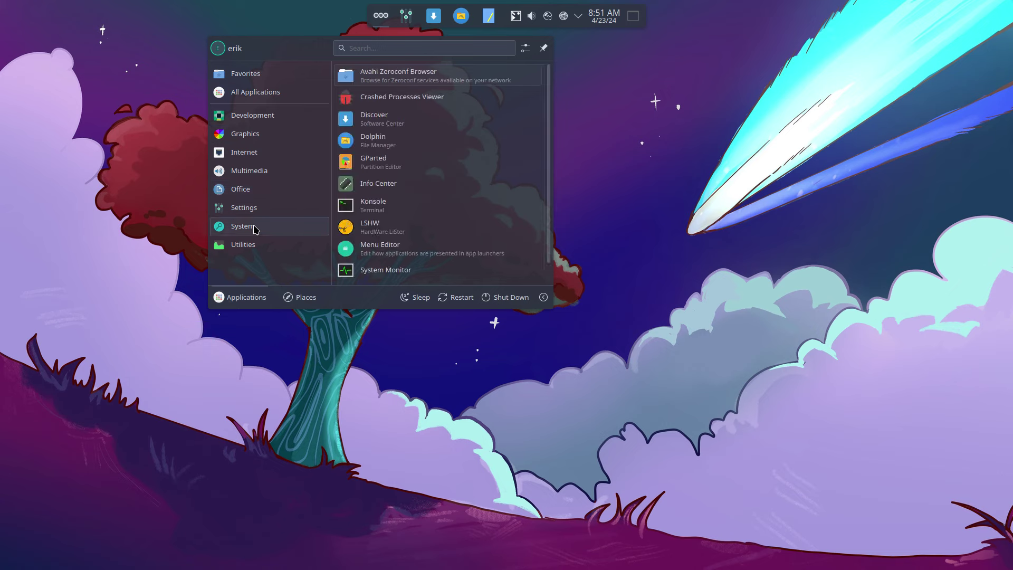
scroll(394, 232, "down", 1)
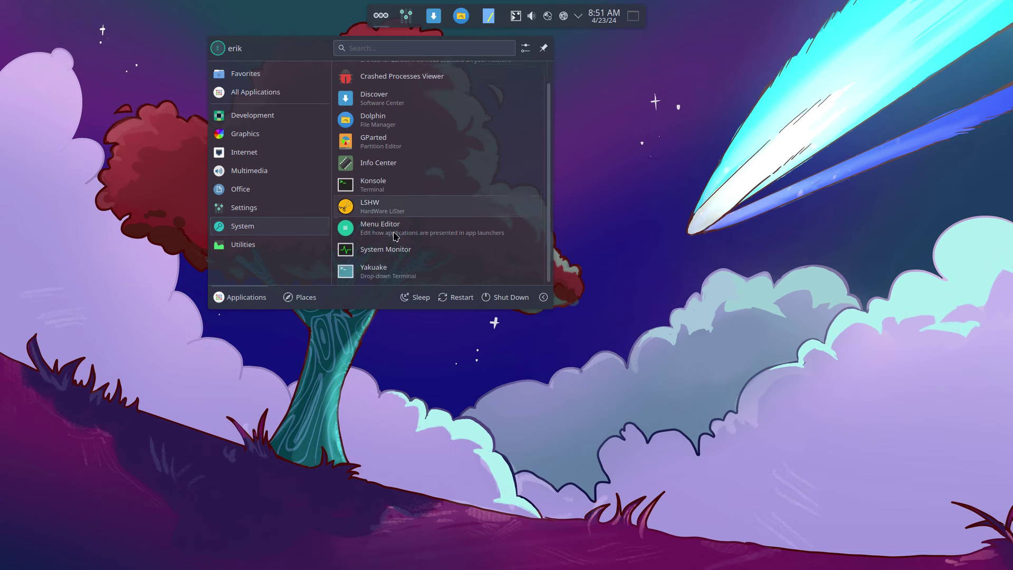
mouse_move(263, 245)
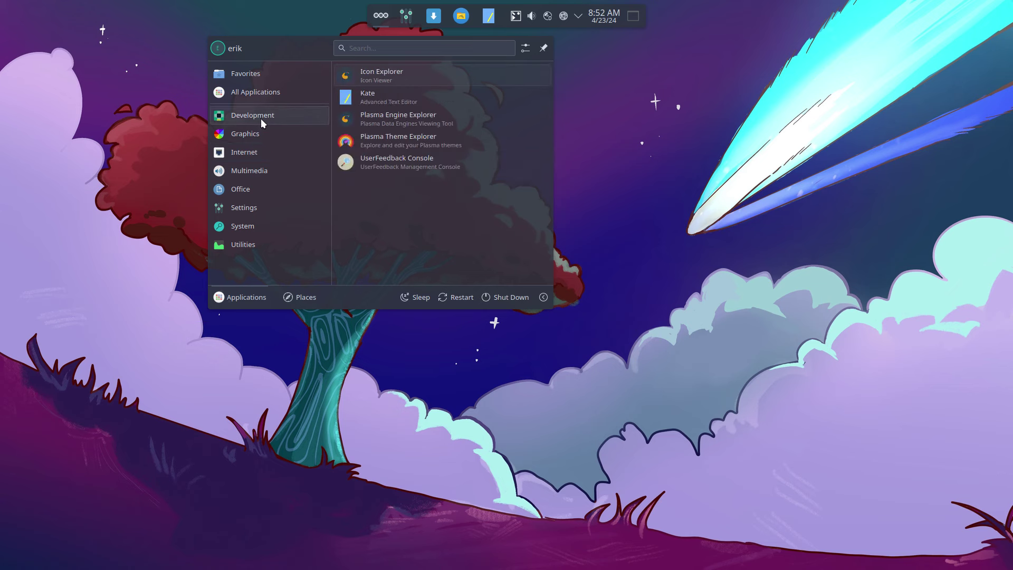
mouse_move(264, 99)
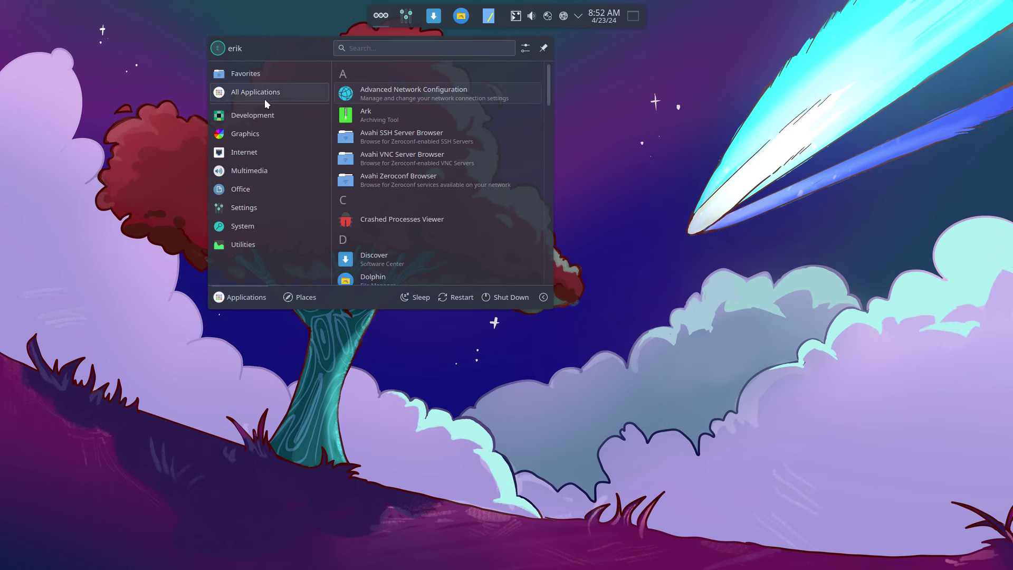
left_click(562, 51)
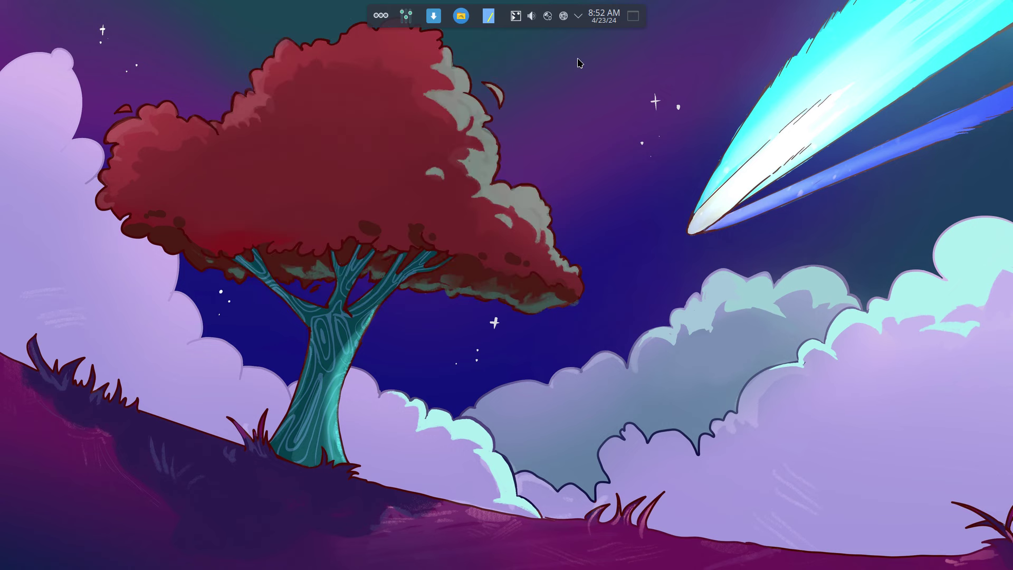